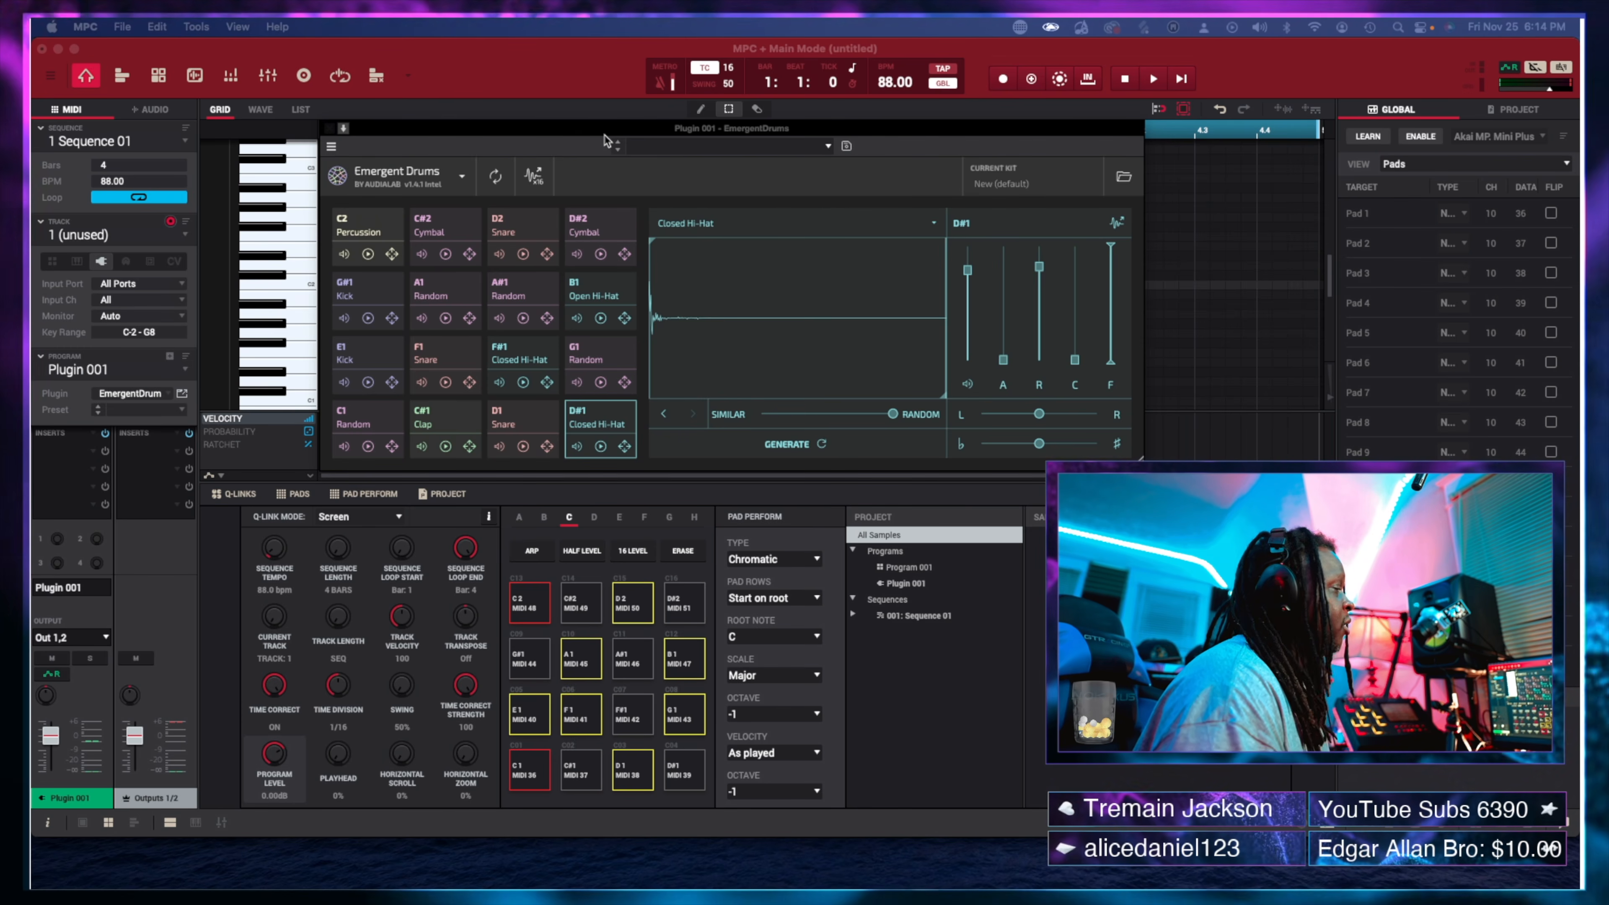
Move the Emergent Drums window, try Large view mode, then reposition it up and left.
{"action": "left_click_drag", "start_coordinate": [604, 132], "coordinate": [397, 66]}
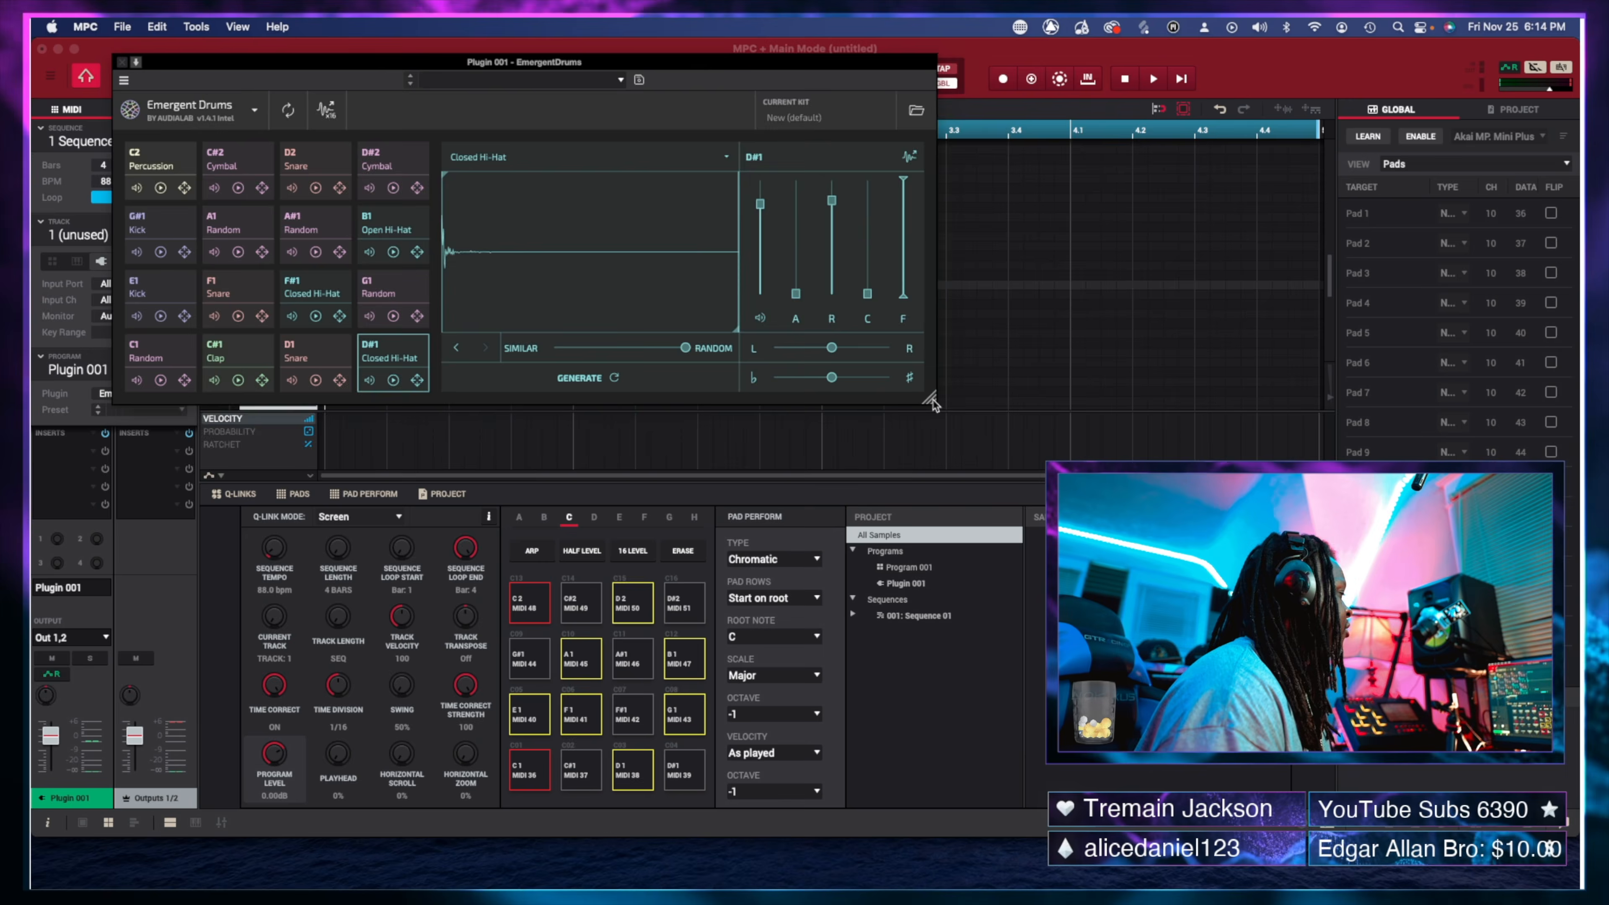
{"action": "left_click_drag", "start_coordinate": [931, 394], "coordinate": [1222, 507]}
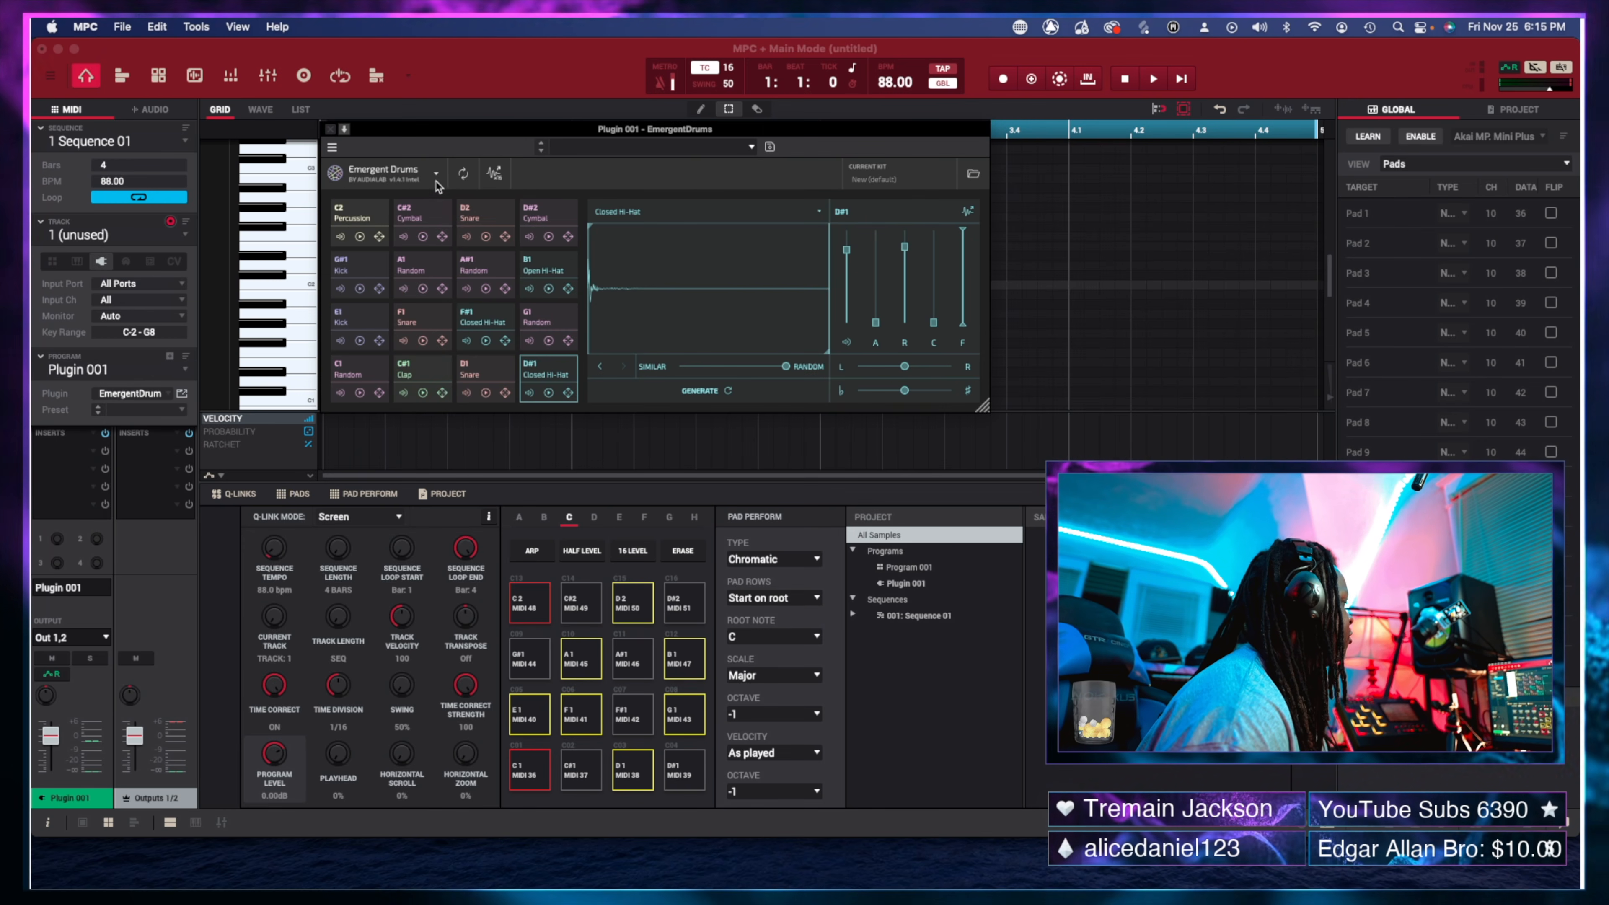
{"action": "left_click", "coordinate": [436, 175]}
{"action": "mouse_move", "coordinate": [412, 331]}
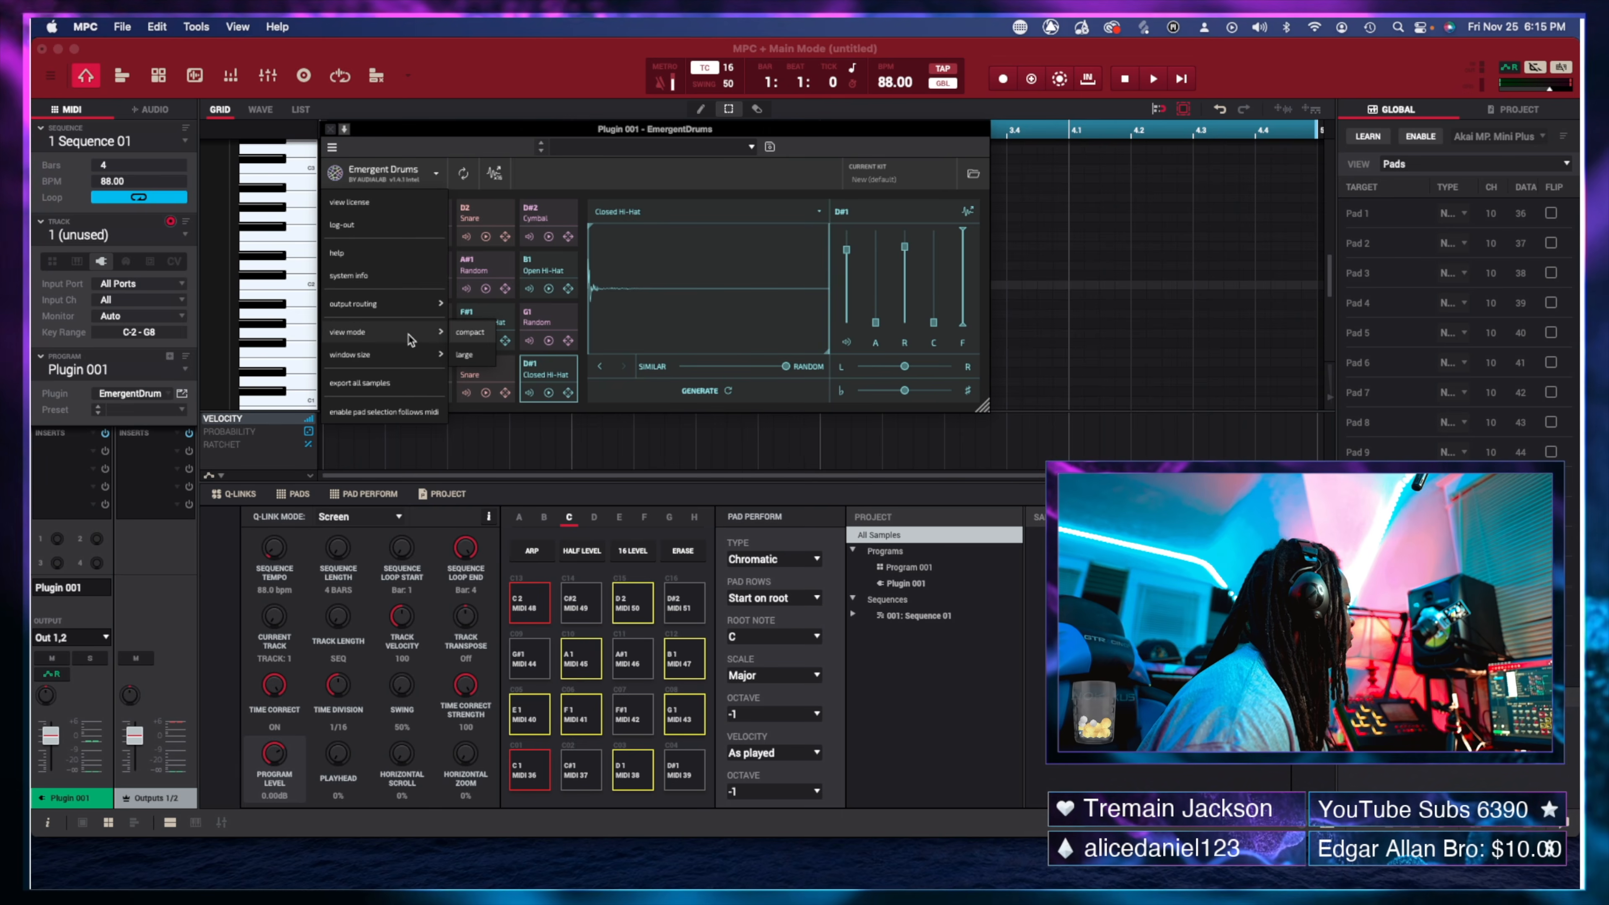
{"action": "left_click", "coordinate": [474, 356]}
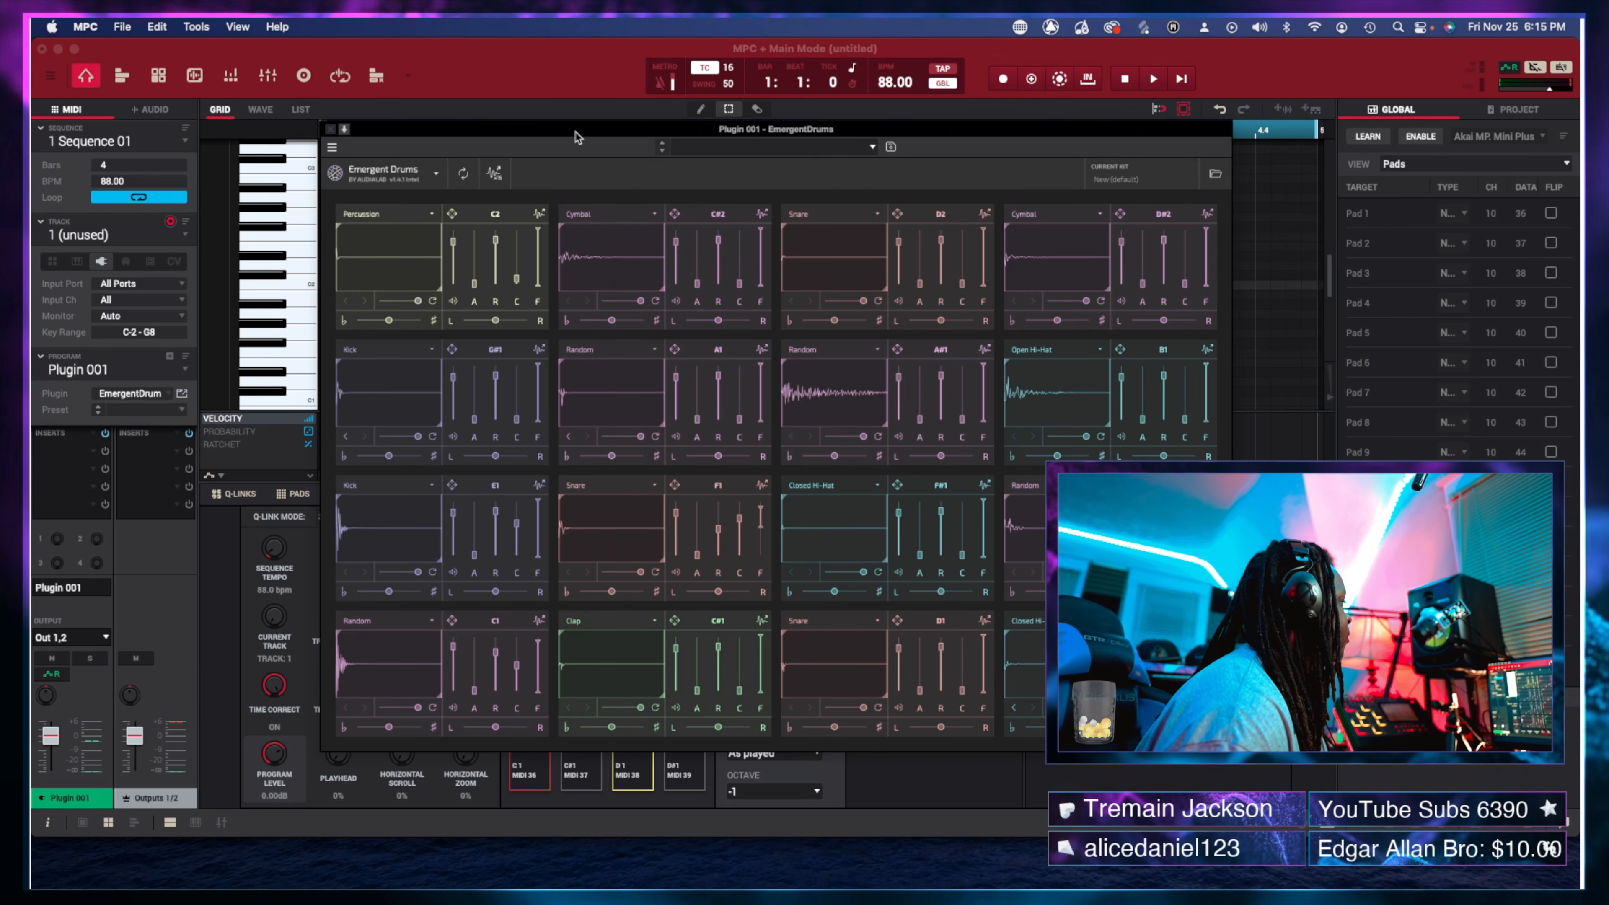
{"action": "left_click_drag", "start_coordinate": [577, 136], "coordinate": [393, 47]}
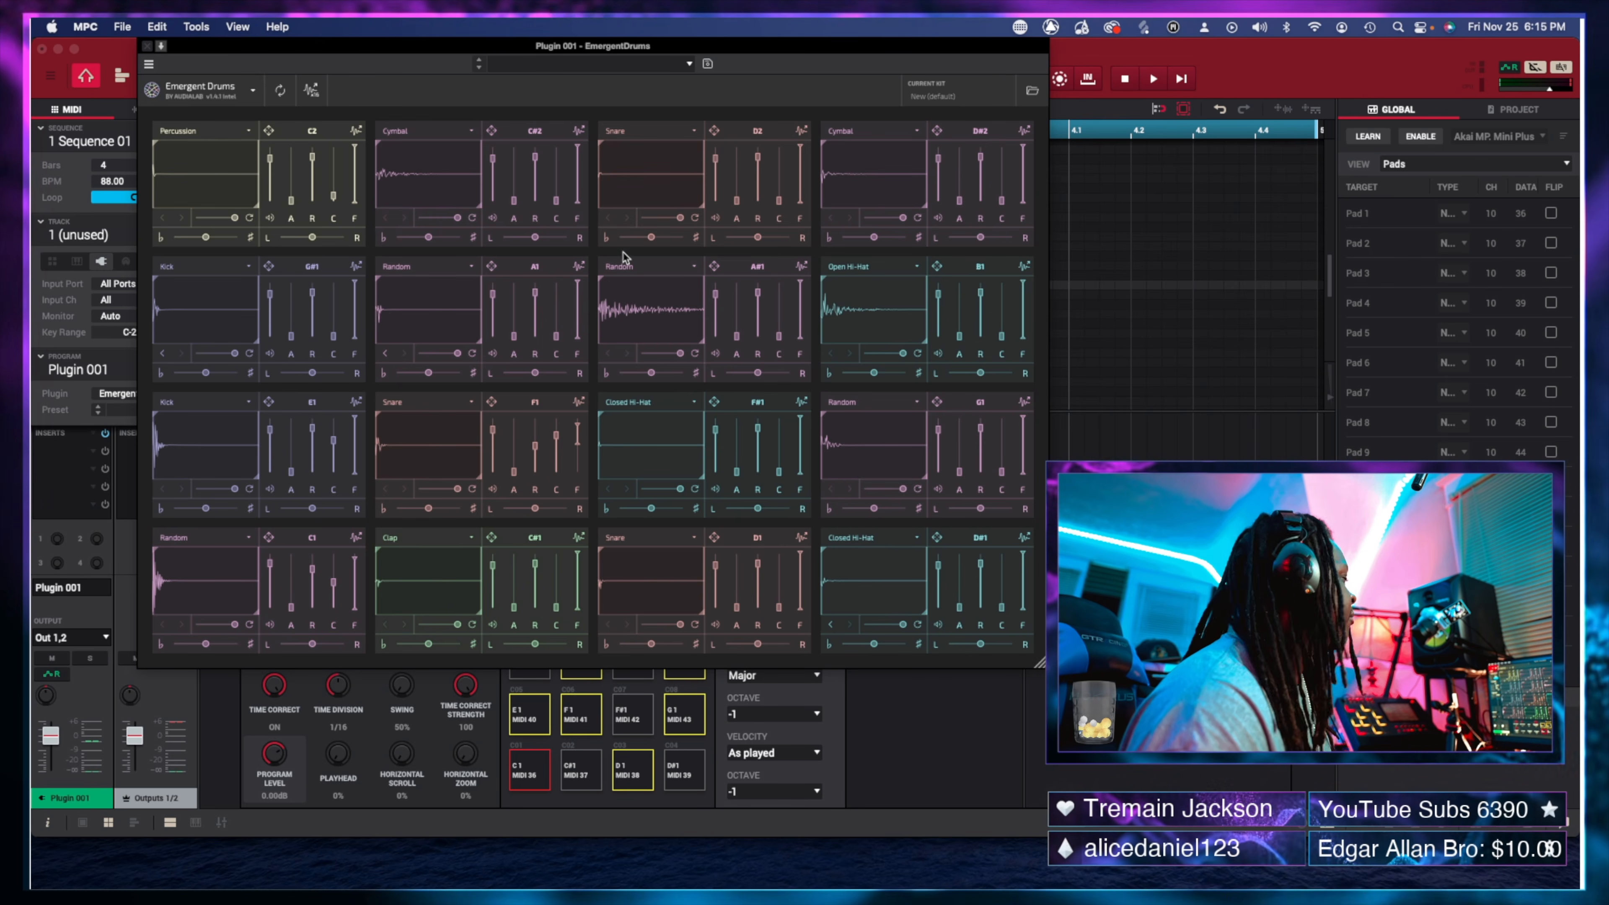
{"action": "left_click", "coordinate": [252, 91]}
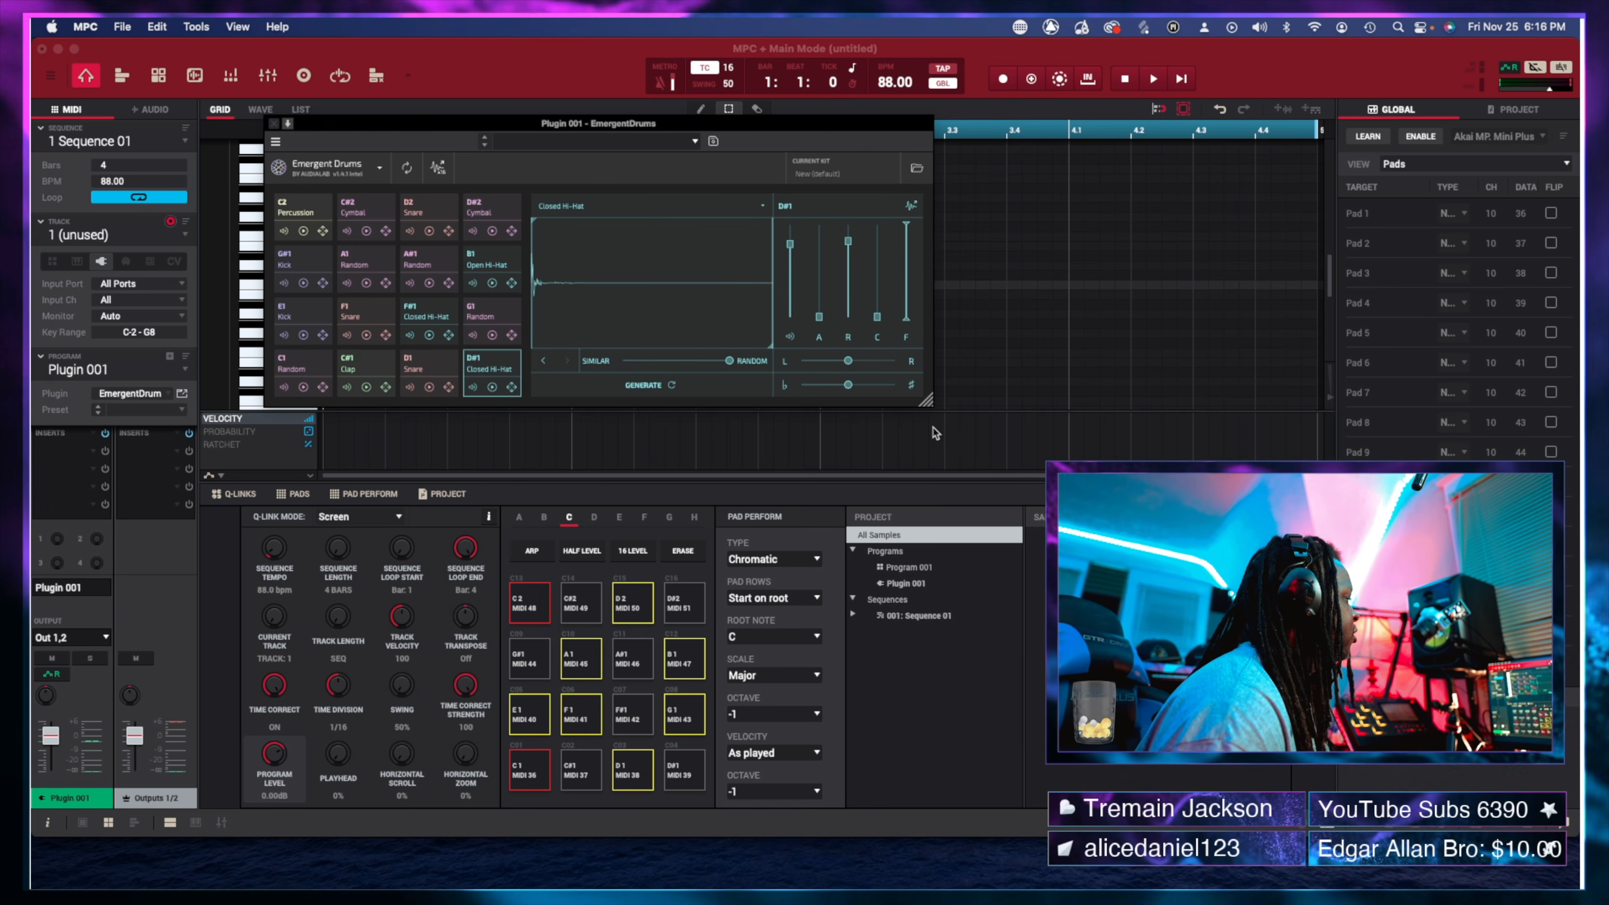
Resize the Emergent Drums window larger and swap Percussion between pads C2 and A1.
{"action": "scroll", "coordinate": [937, 404], "scroll_direction": "down", "scroll_amount": 1}
{"action": "left_click_drag", "start_coordinate": [927, 401], "coordinate": [1159, 489]}
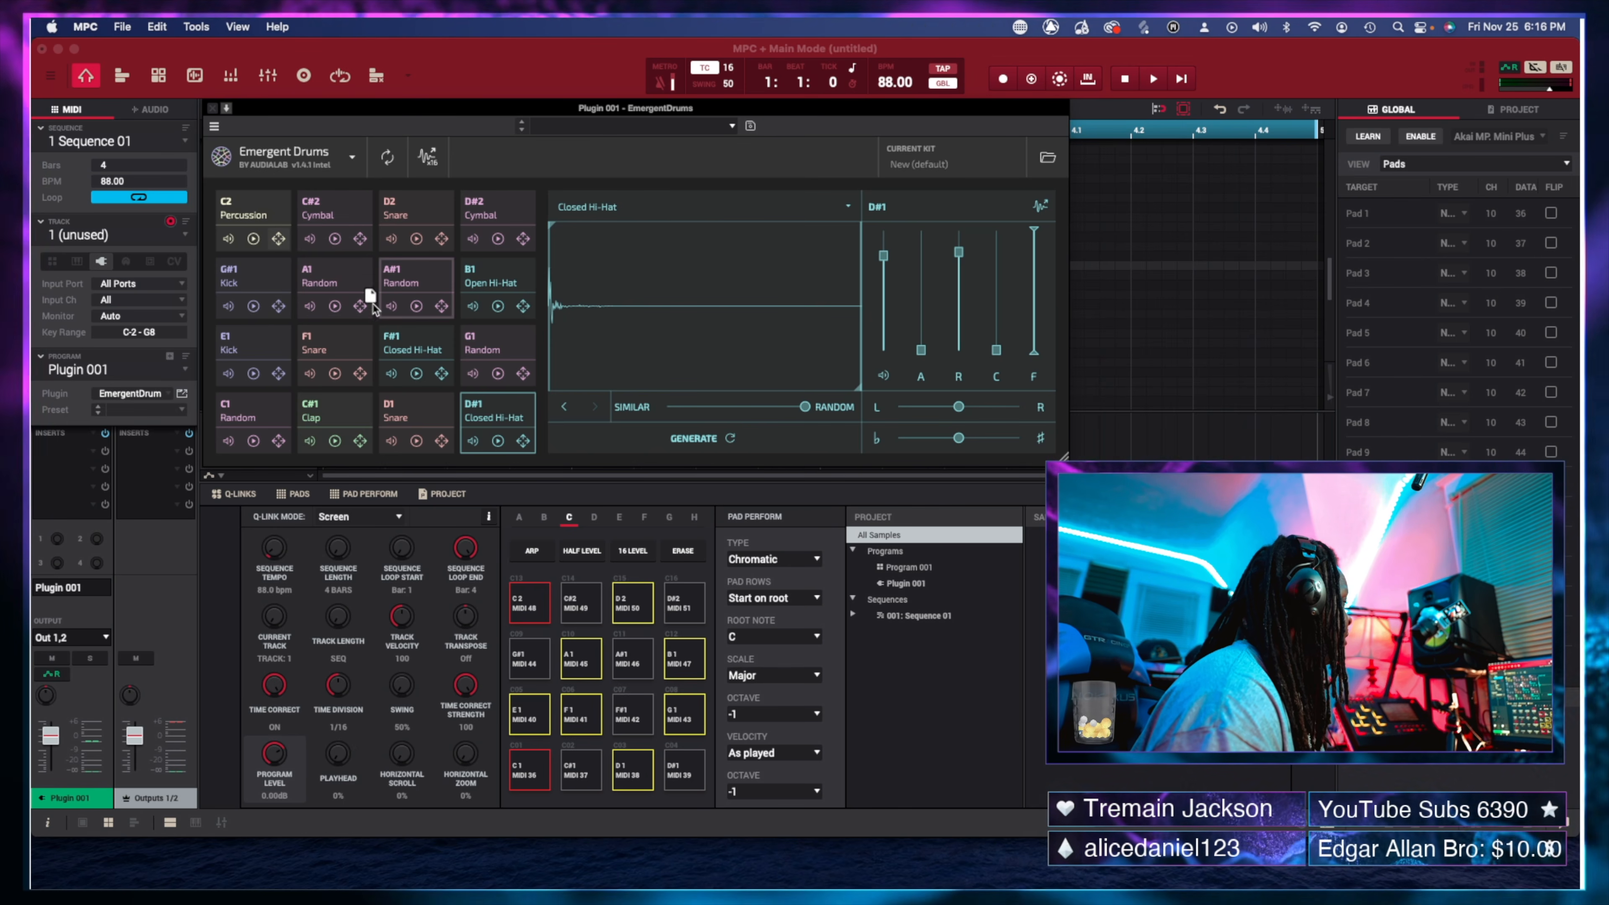
{"action": "left_click_drag", "start_coordinate": [350, 303], "coordinate": [350, 304]}
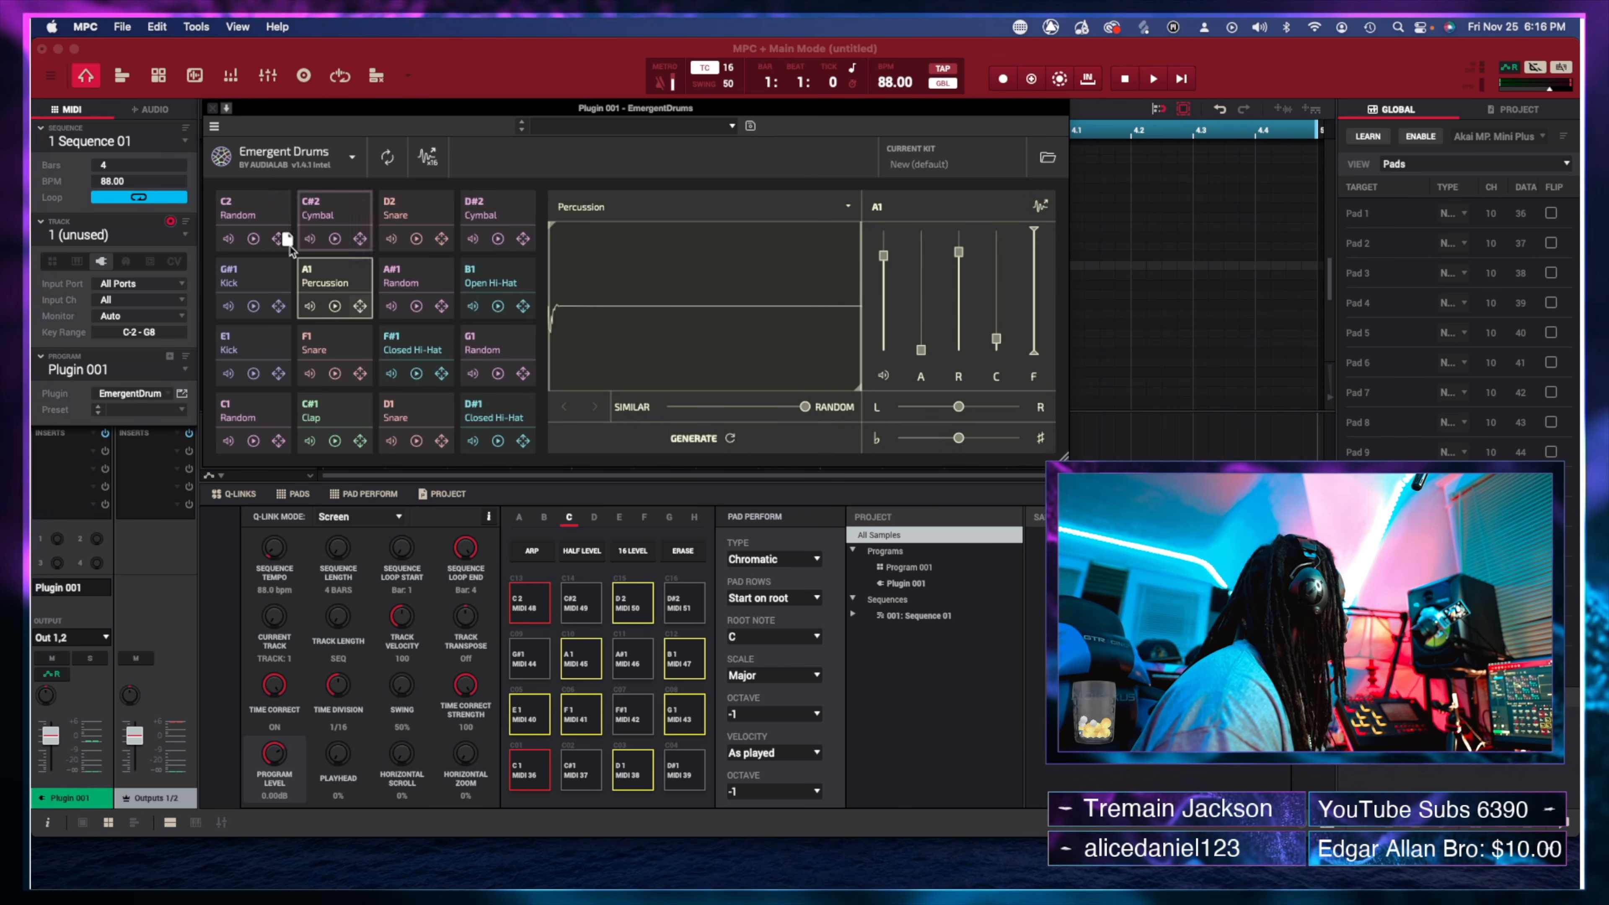
{"action": "left_click_drag", "start_coordinate": [289, 243], "coordinate": [279, 234]}
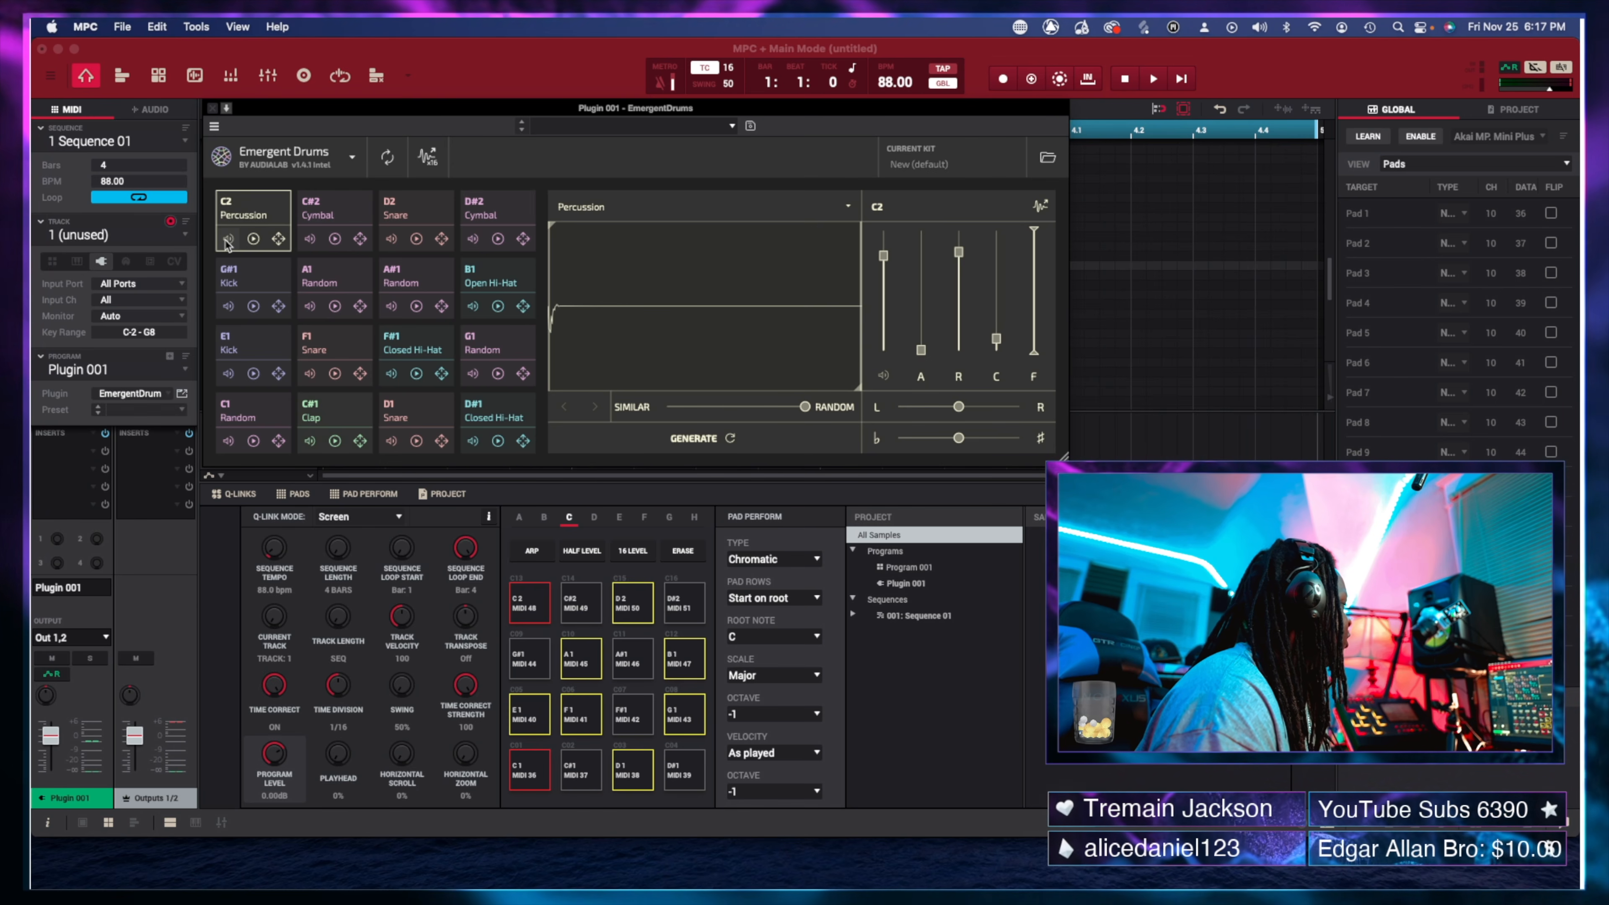
{"action": "left_click", "coordinate": [254, 240]}
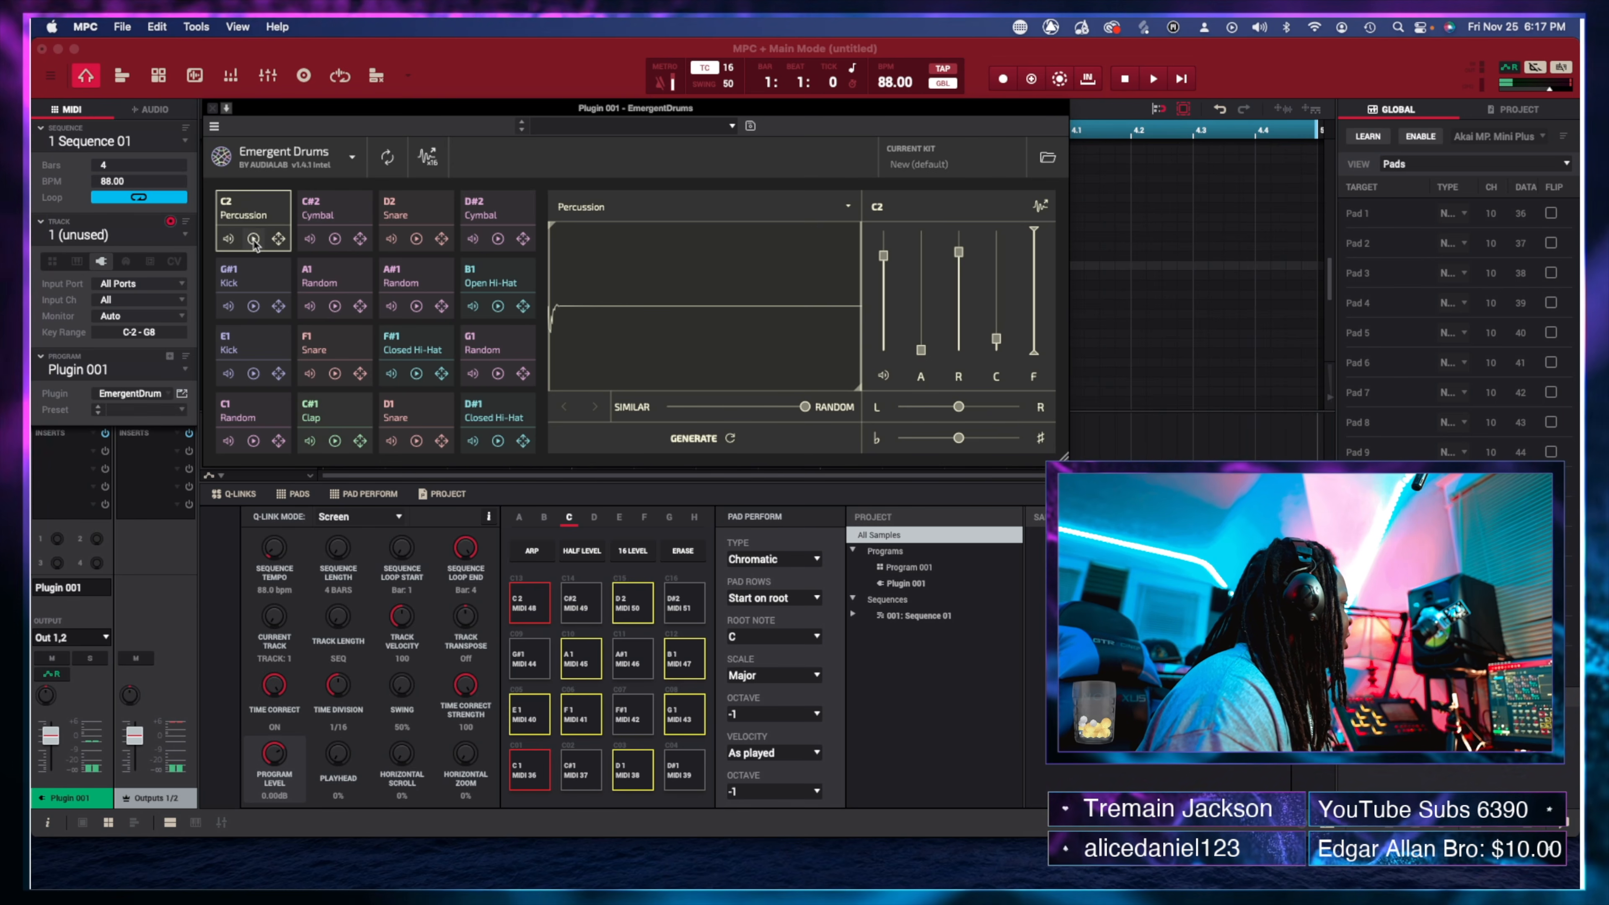
{"action": "left_click", "coordinate": [253, 240]}
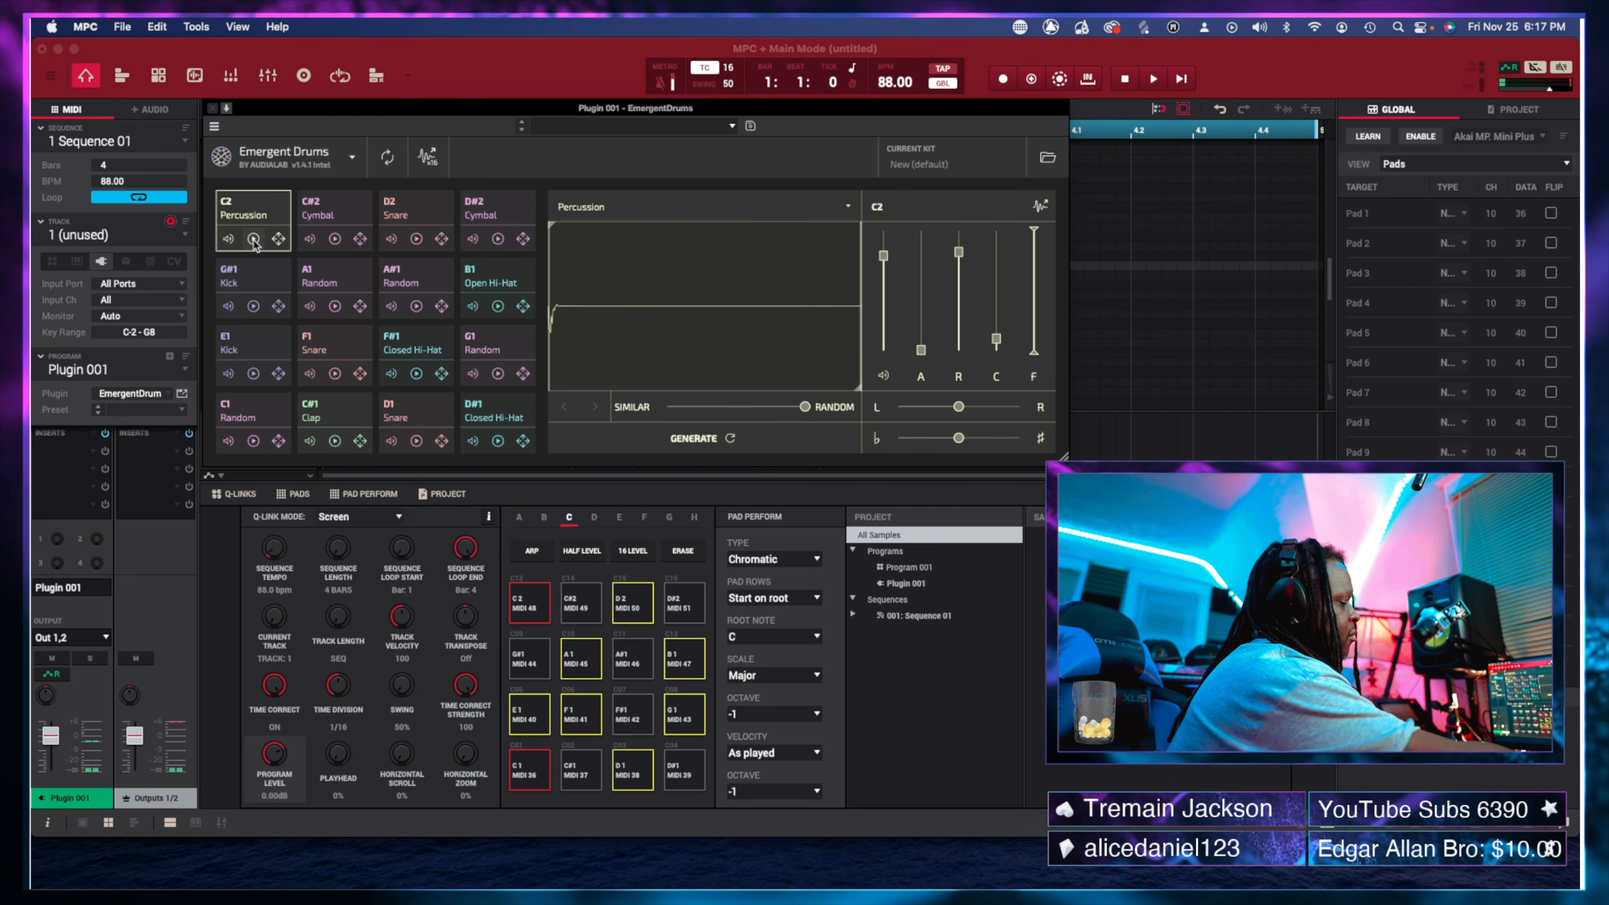
{"action": "left_click", "coordinate": [253, 240]}
{"action": "left_click", "coordinate": [254, 240]}
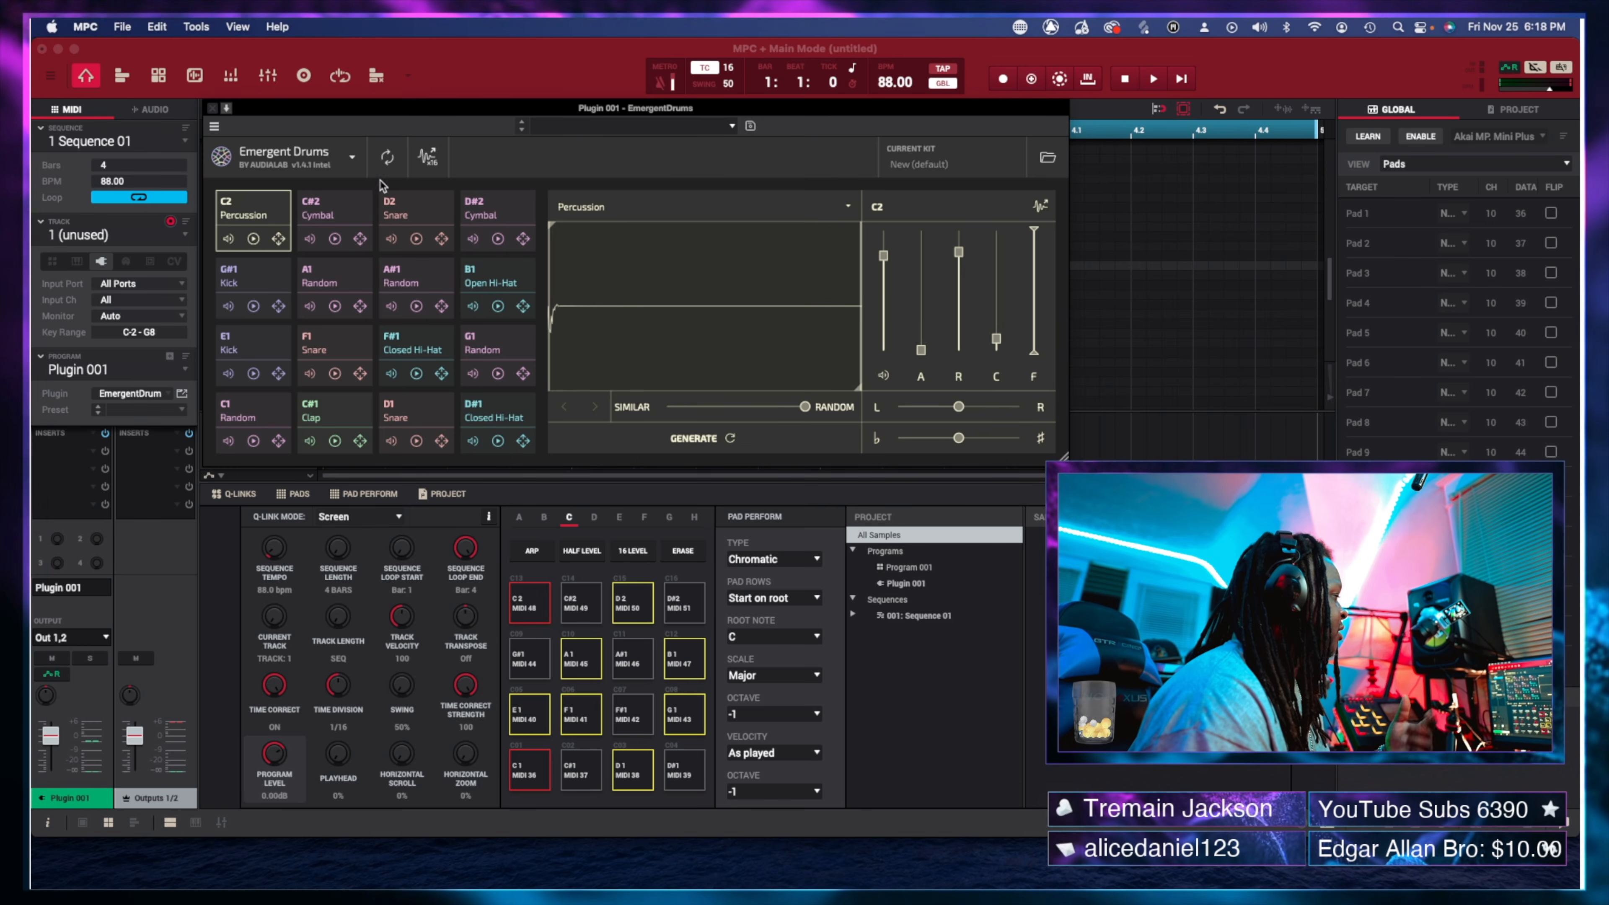
Regenerate every pad's sample, confirming OK in the Regenerate All Samples dialog.
{"action": "left_click", "coordinate": [389, 158]}
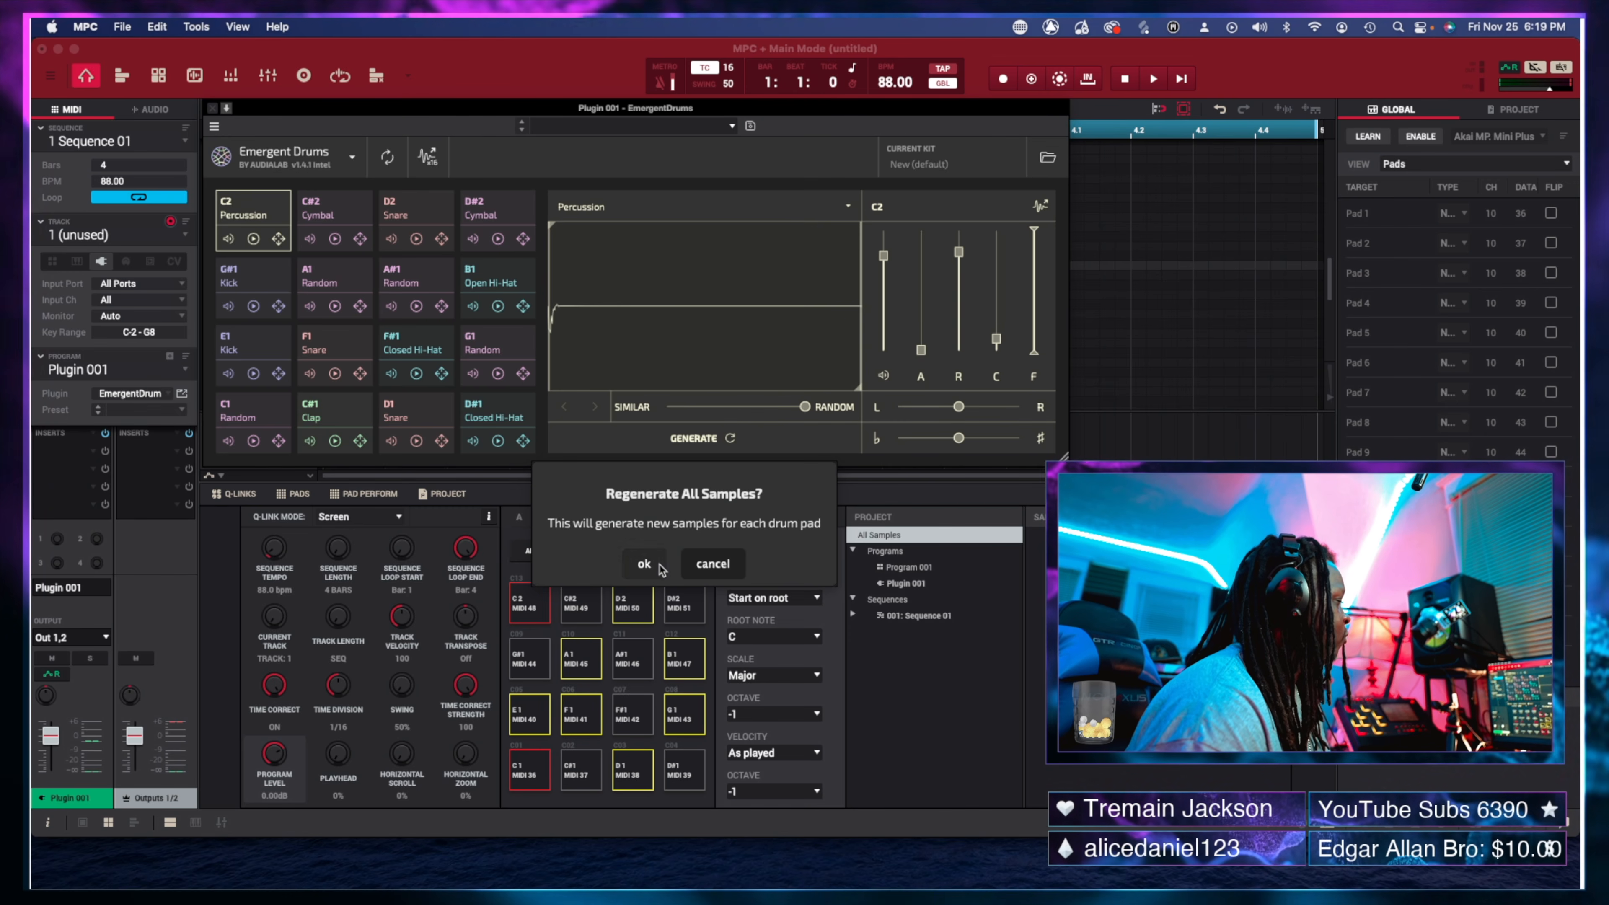
{"action": "left_click", "coordinate": [644, 564]}
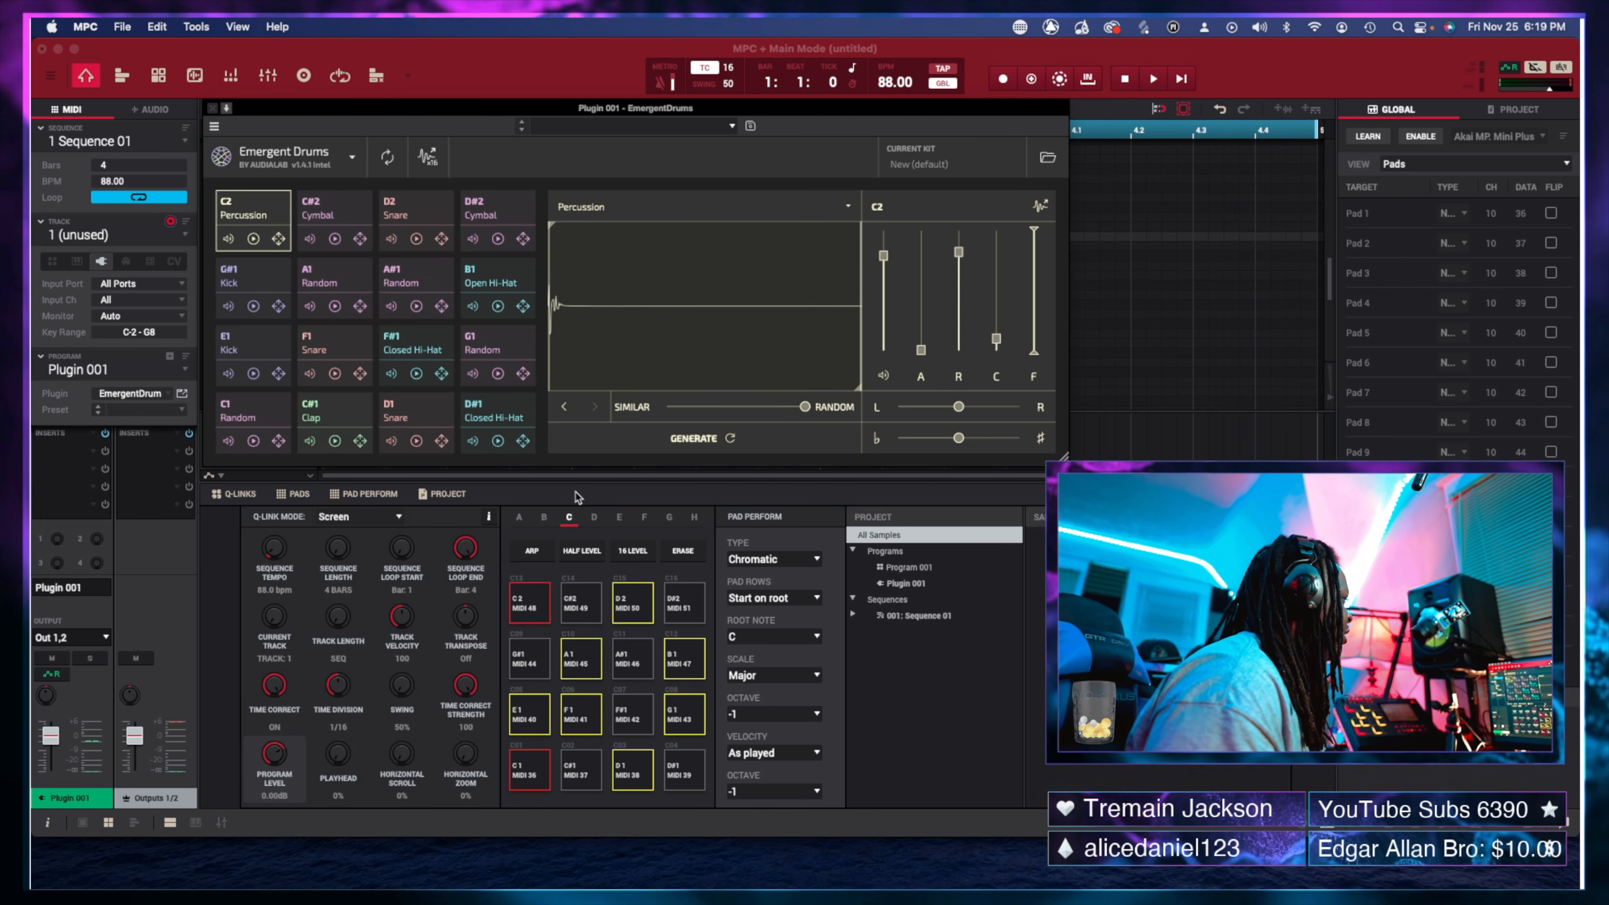
Move the plugin aside, switch to Sample Edit, select pad G1 and drag its Random sample in.
{"action": "left_click_drag", "start_coordinate": [362, 113], "coordinate": [554, 197]}
{"action": "key", "text": "super+e"}
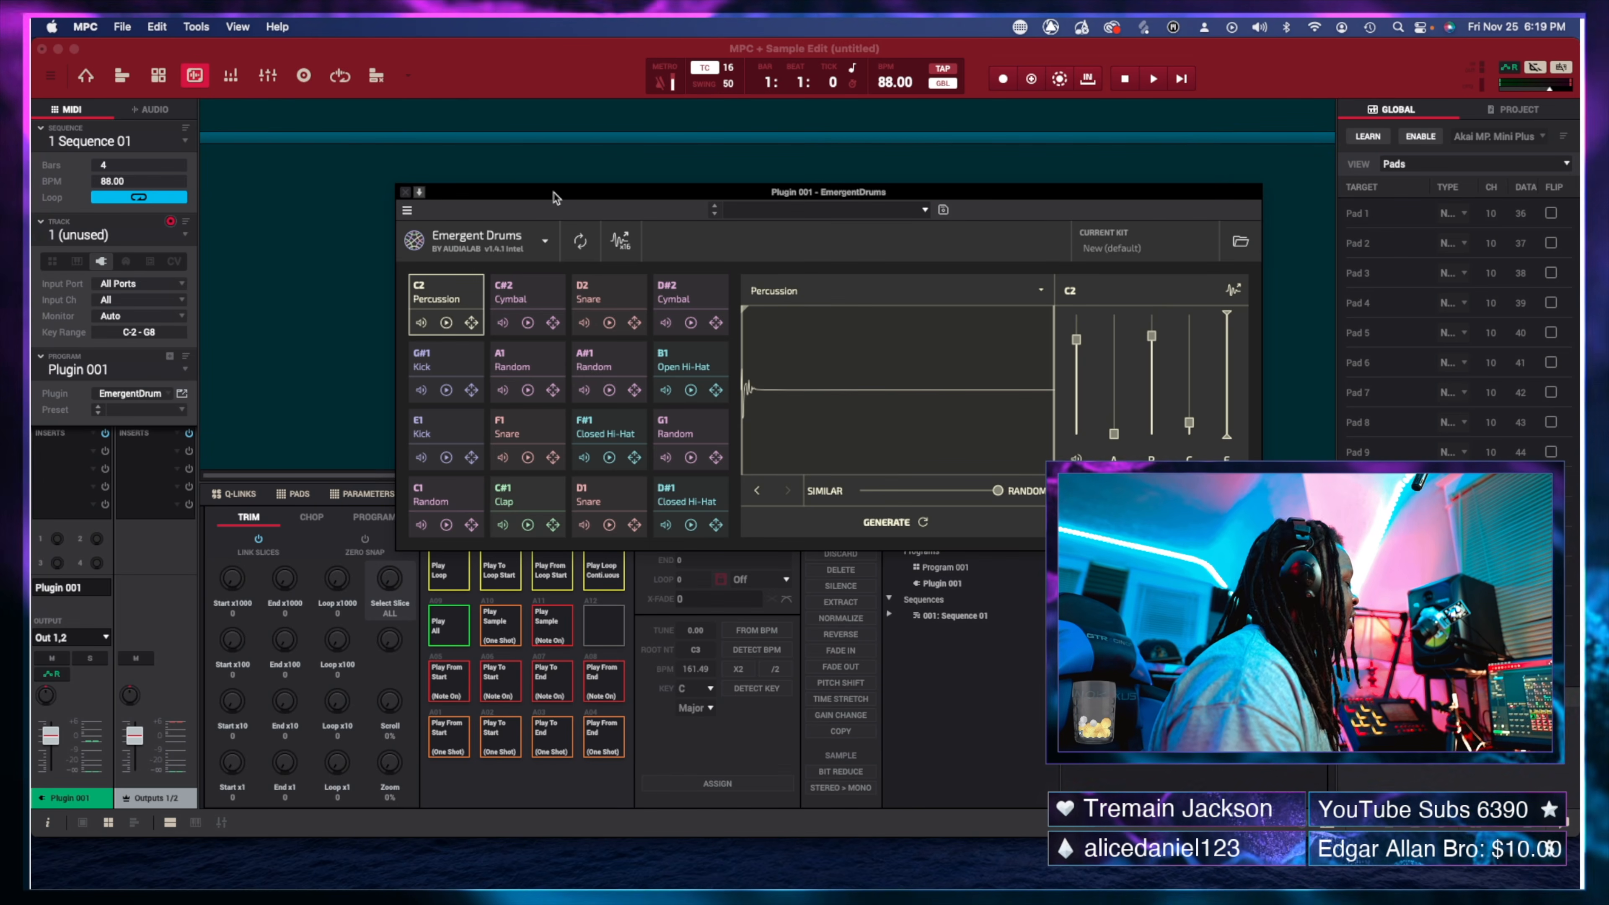
{"action": "left_click", "coordinate": [691, 457]}
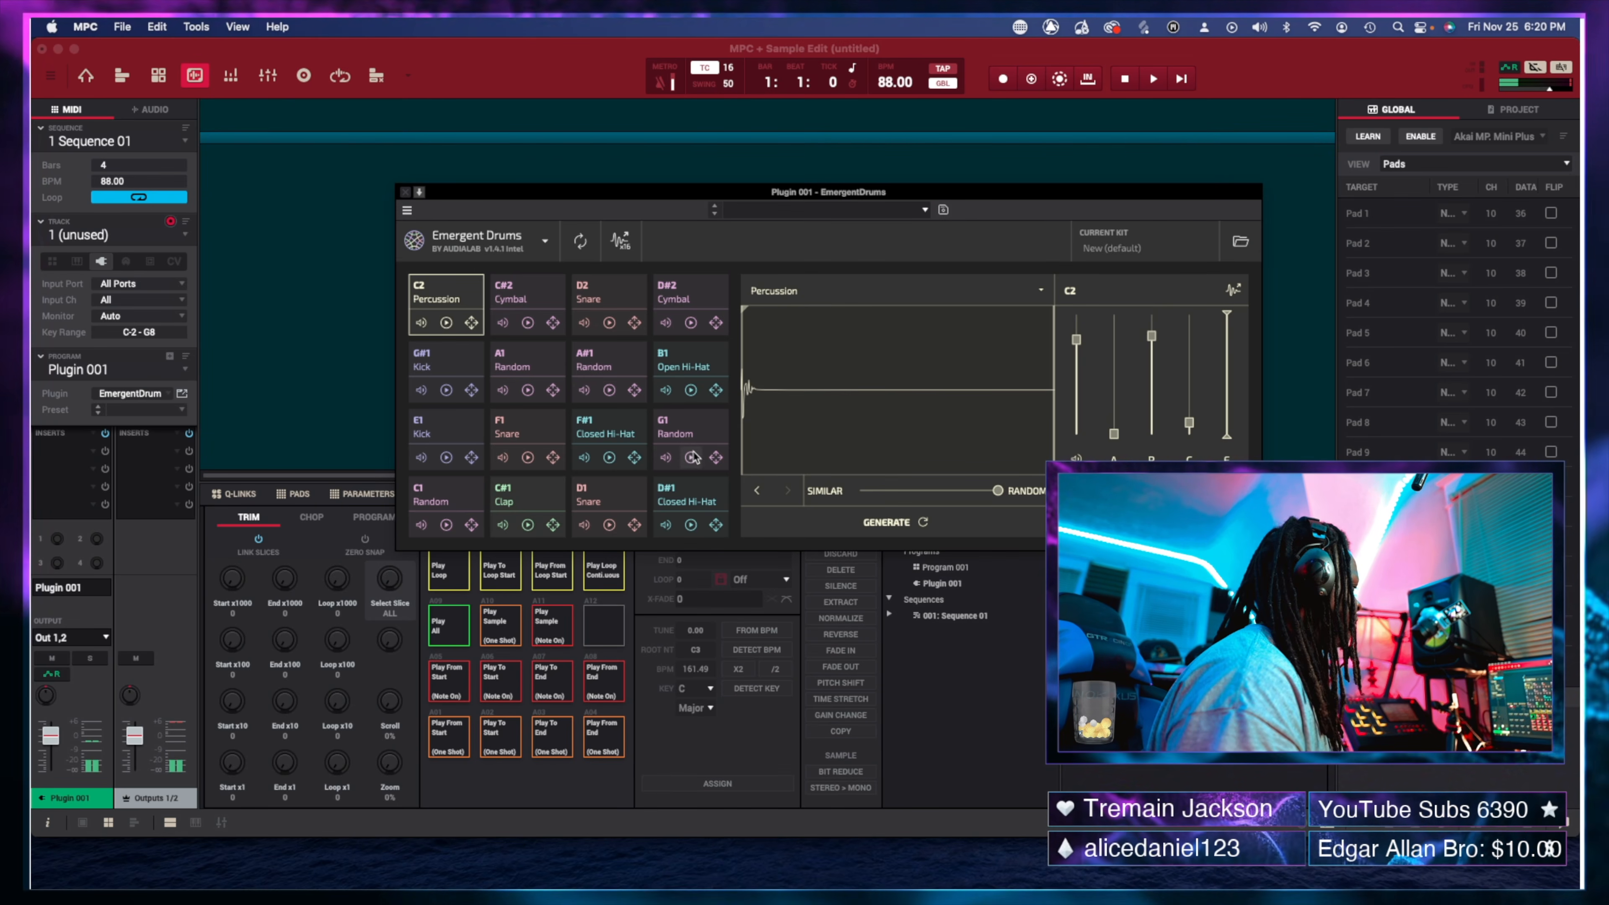
{"action": "left_click", "coordinate": [697, 436]}
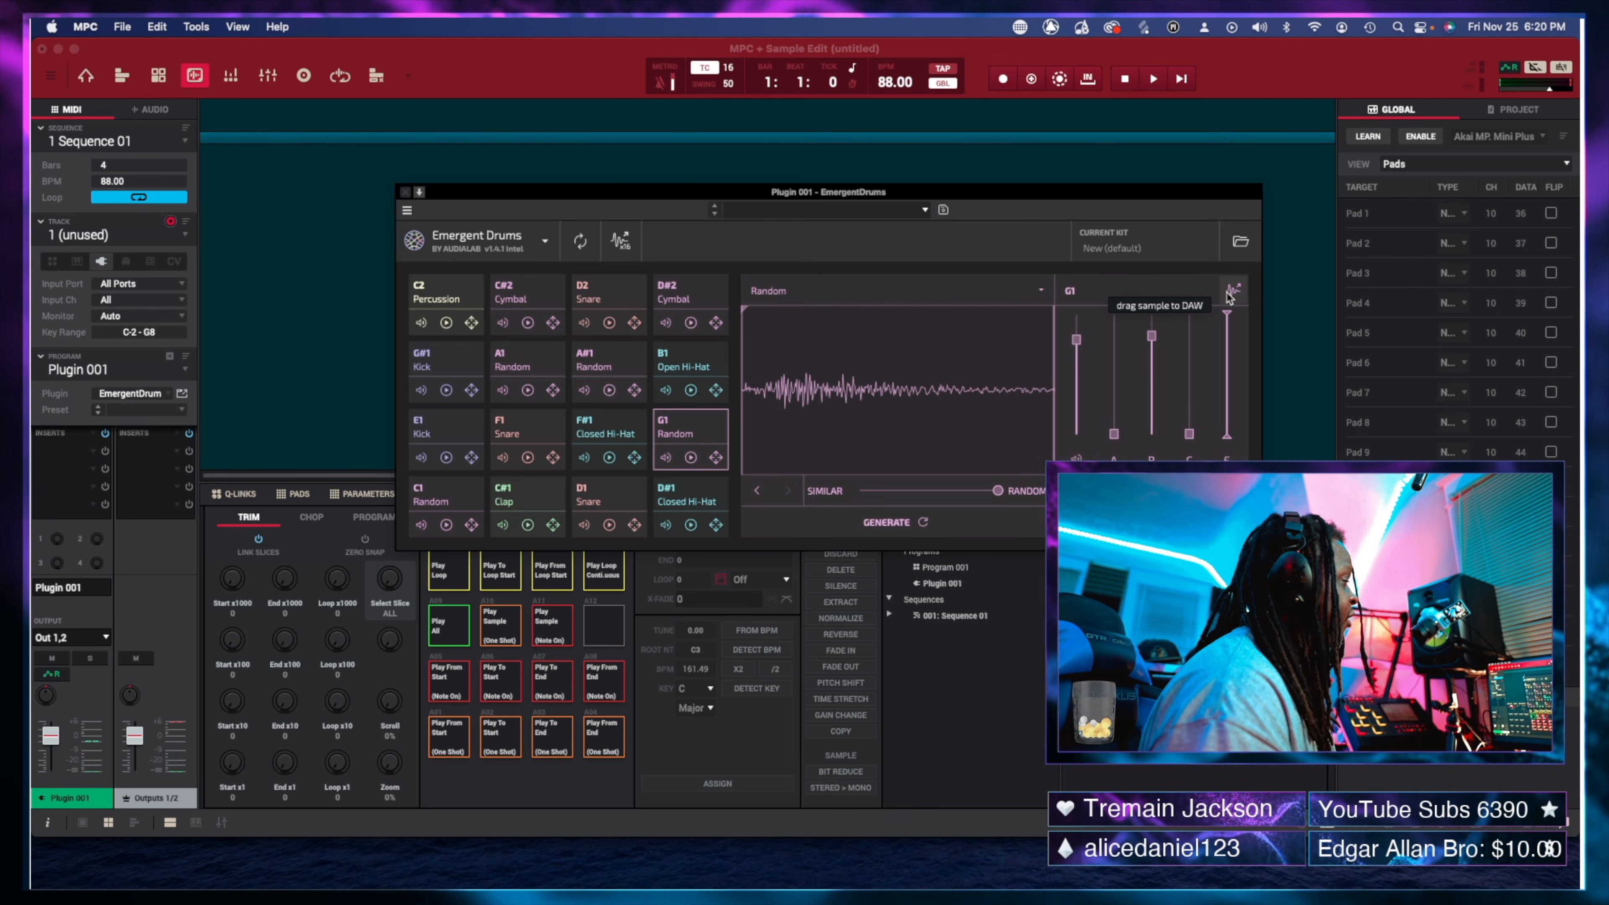
{"action": "left_click_drag", "start_coordinate": [1229, 297], "coordinate": [310, 266]}
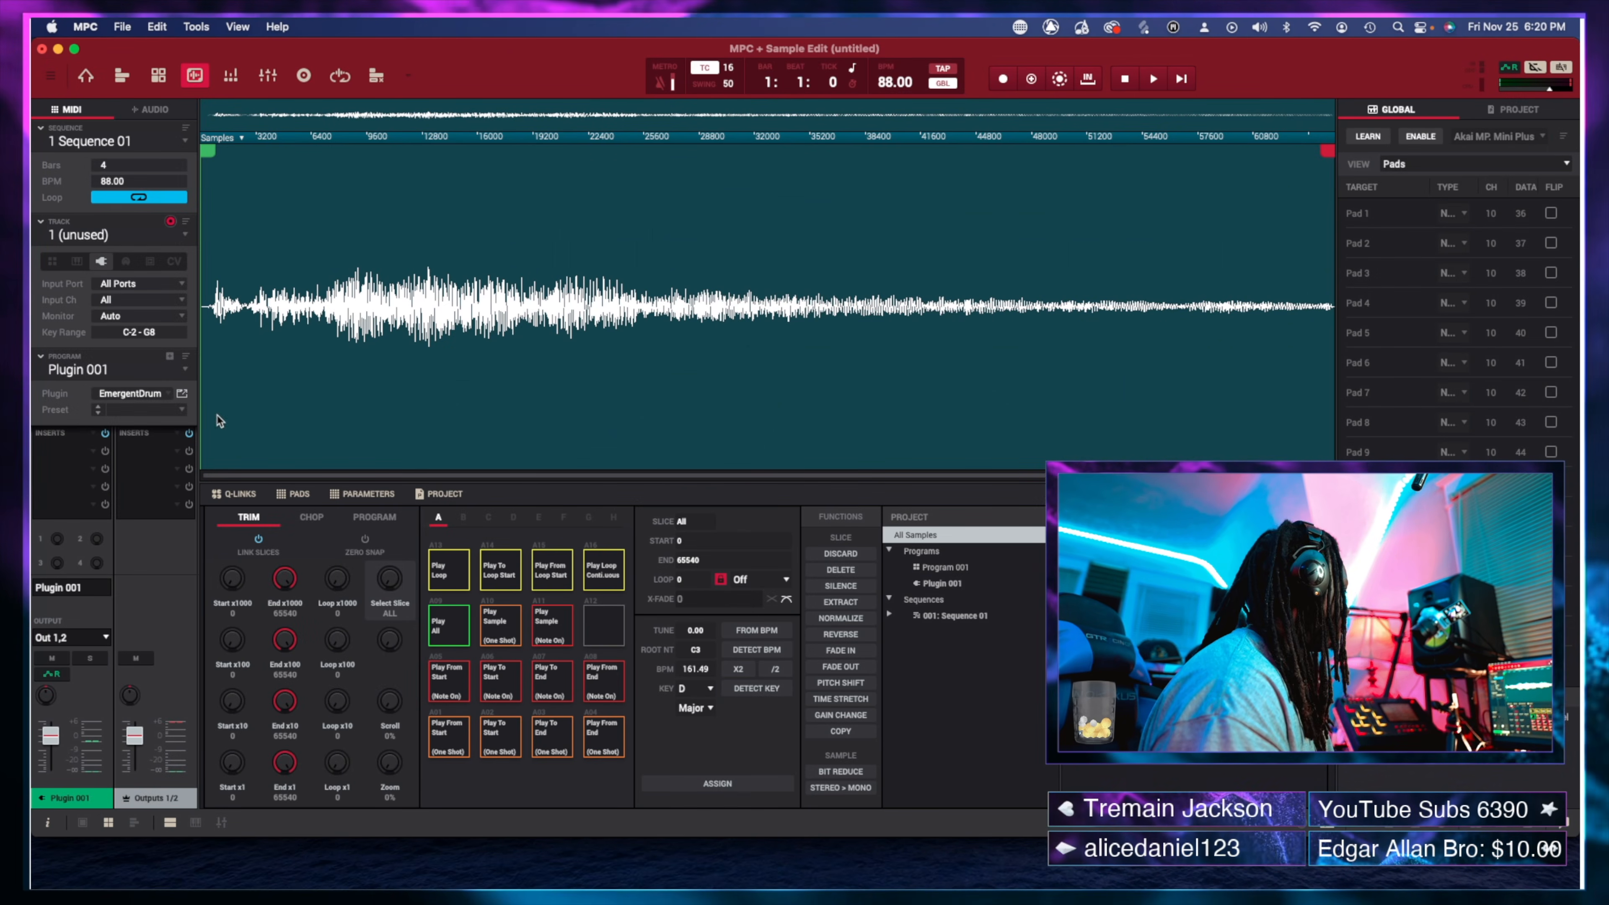
Use the Plugin edit icon to return to Main Mode with EmergentDrums reopened.
{"action": "left_click", "coordinate": [181, 394]}
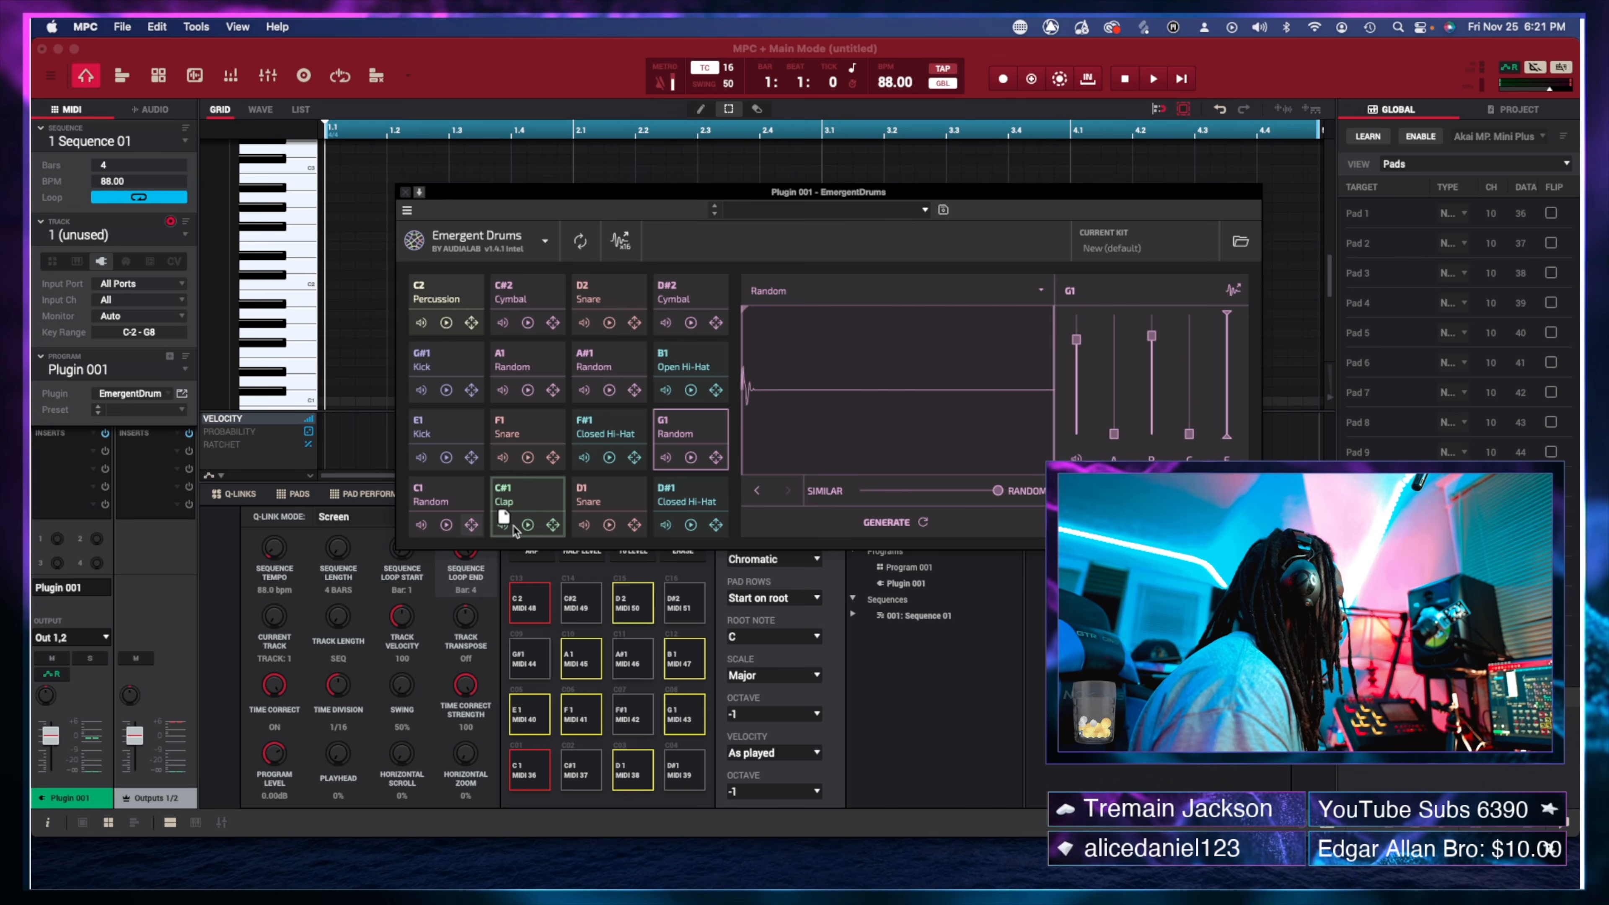
Move the Kick onto pad C1, set its level to -18.0 dB and shorten its envelope.
{"action": "left_click_drag", "start_coordinate": [555, 531], "coordinate": [530, 528]}
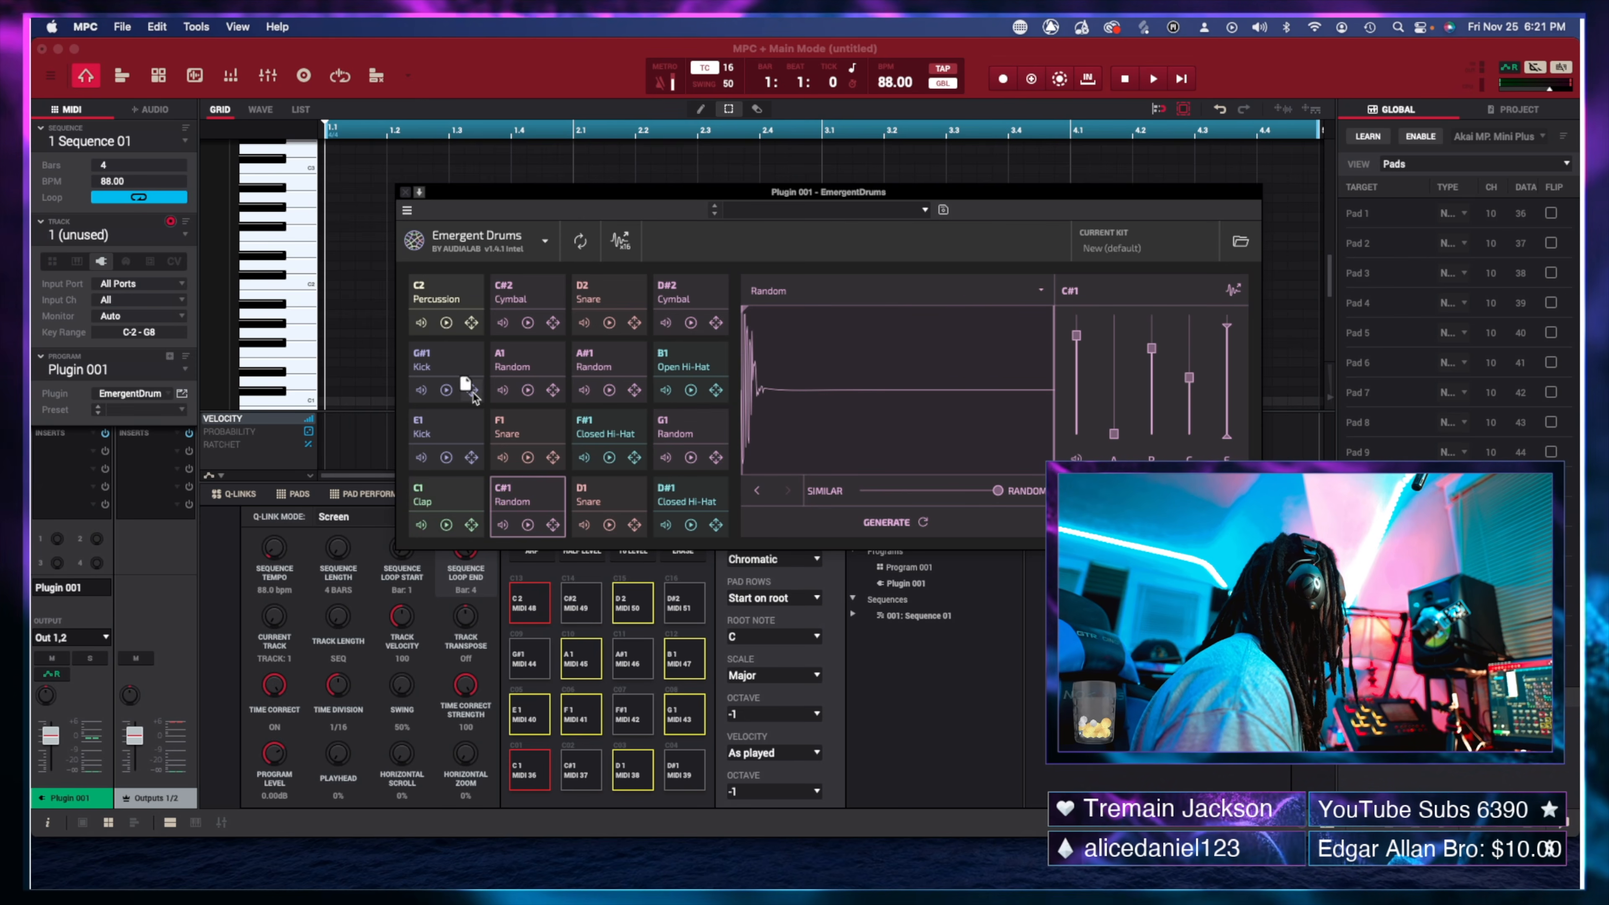
{"action": "left_click_drag", "start_coordinate": [471, 396], "coordinate": [480, 530]}
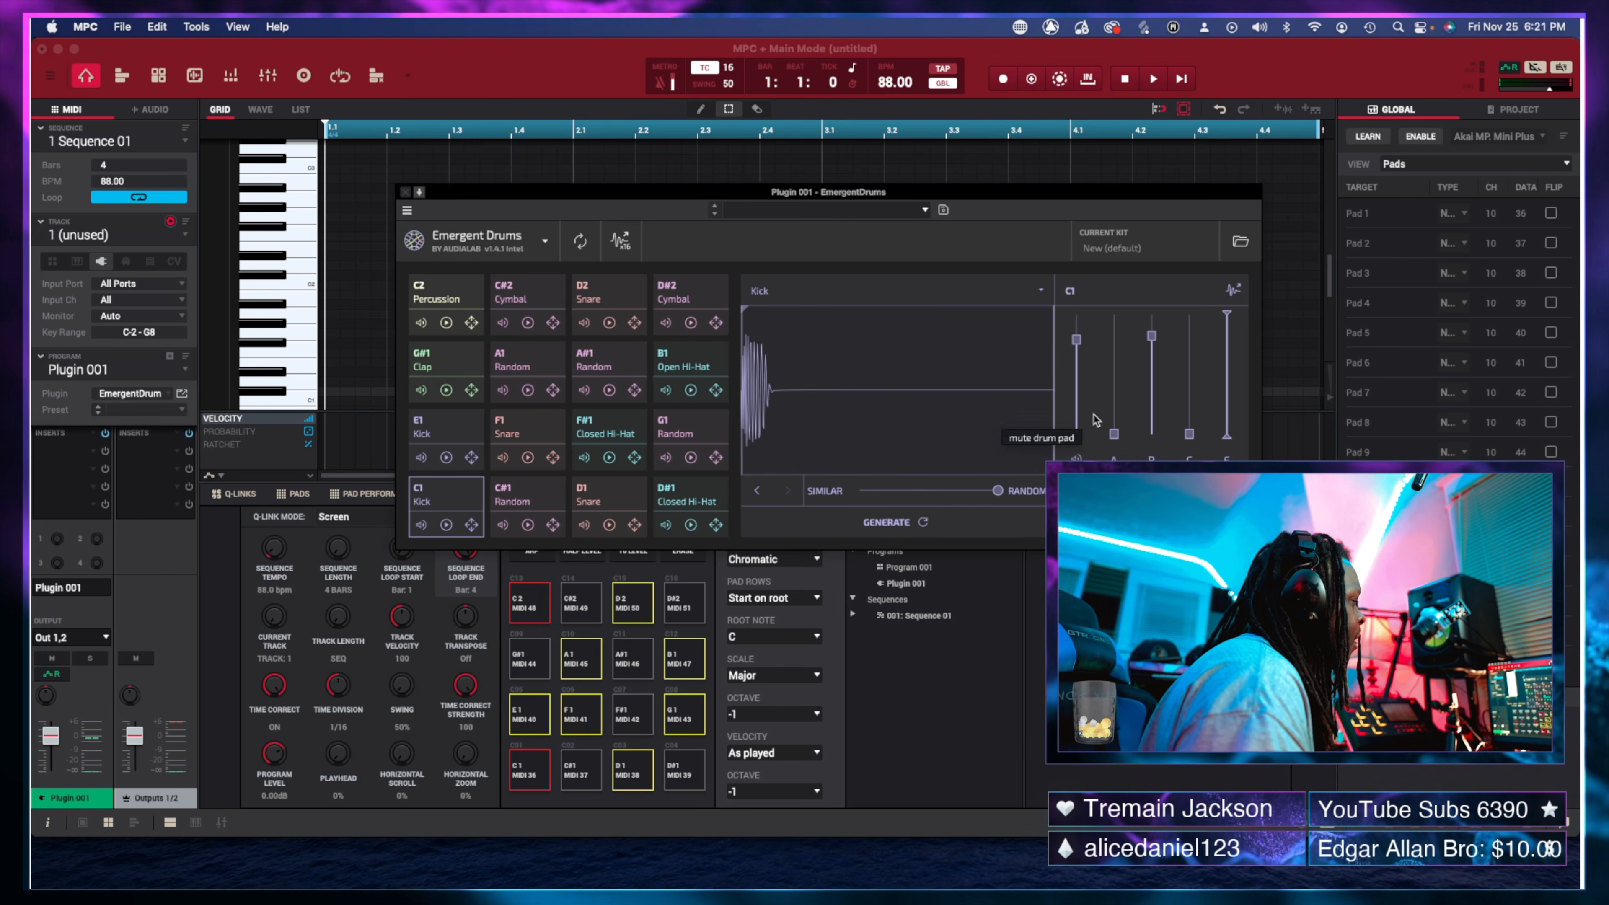
{"action": "mouse_move", "coordinate": [1076, 342]}
{"action": "left_mouse_down"}
{"action": "mouse_move", "coordinate": [1077, 366]}
{"action": "mouse_move", "coordinate": [1077, 330]}
{"action": "left_mouse_up"}
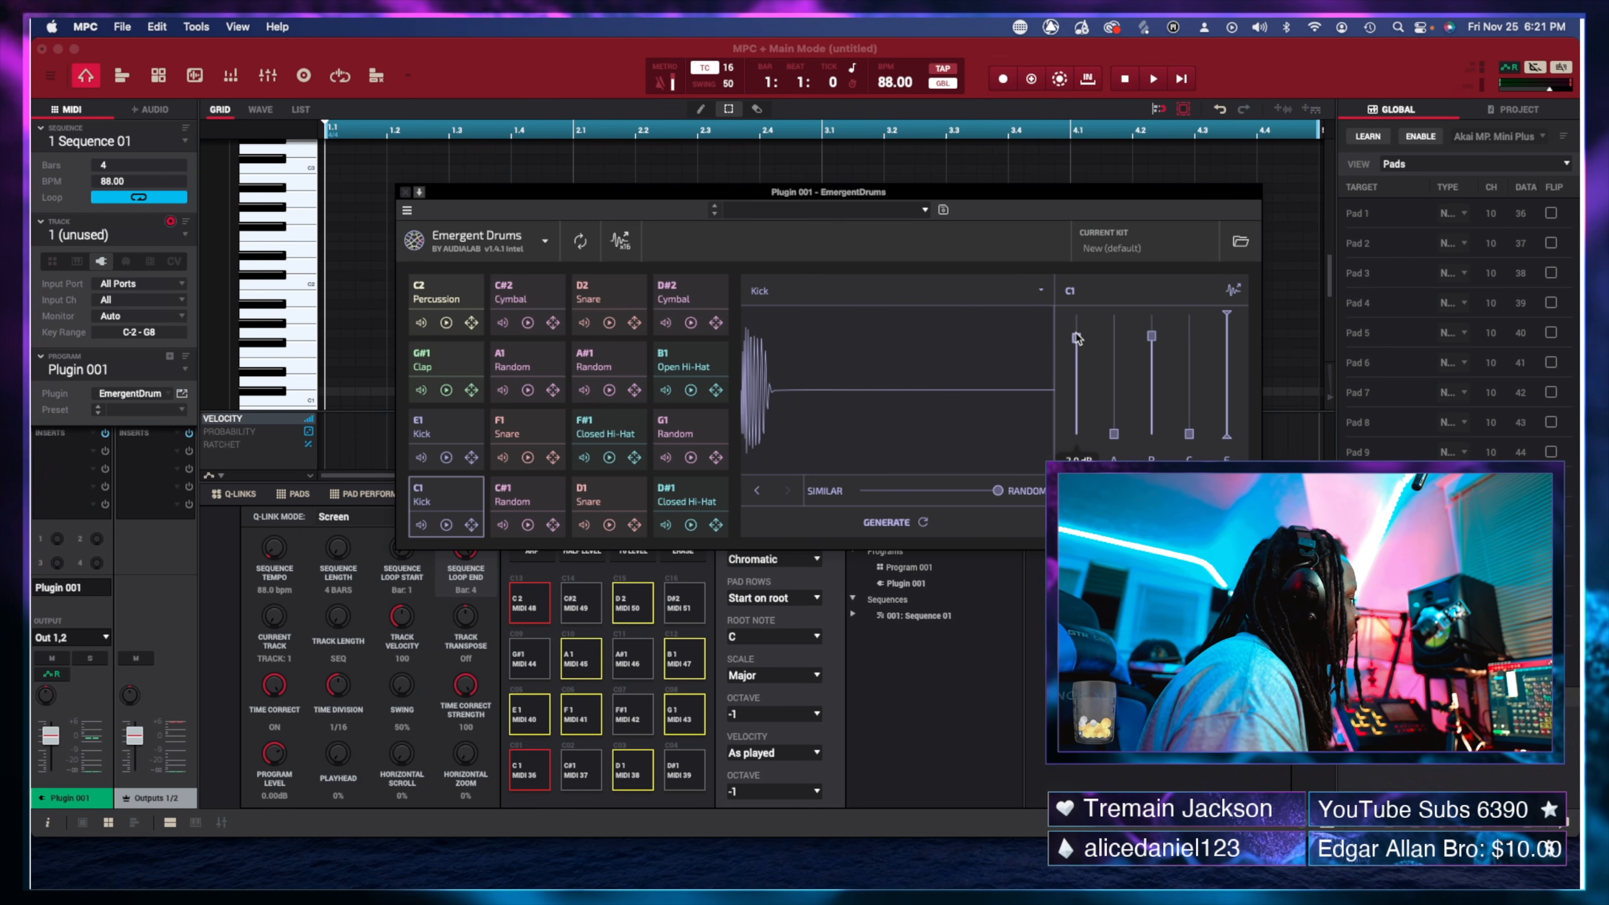
{"action": "left_click_drag", "start_coordinate": [1110, 435], "coordinate": [1106, 444]}
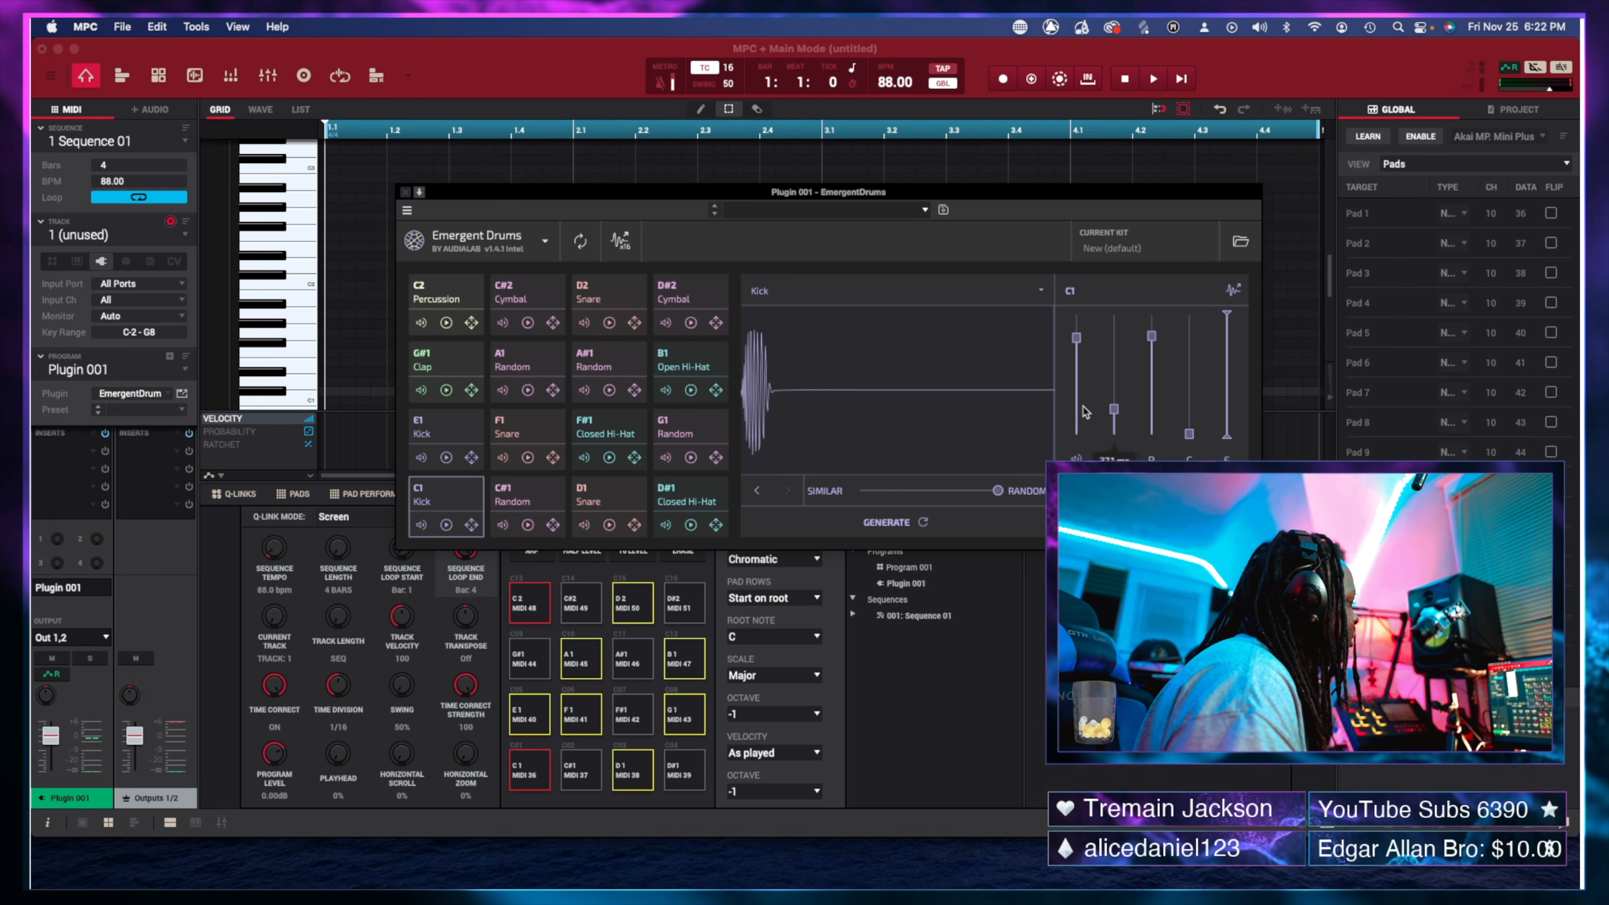
{"action": "mouse_move", "coordinate": [1087, 379]}
{"action": "left_mouse_down"}
{"action": "mouse_move", "coordinate": [1082, 334]}
{"action": "mouse_move", "coordinate": [1090, 382]}
{"action": "left_mouse_up"}
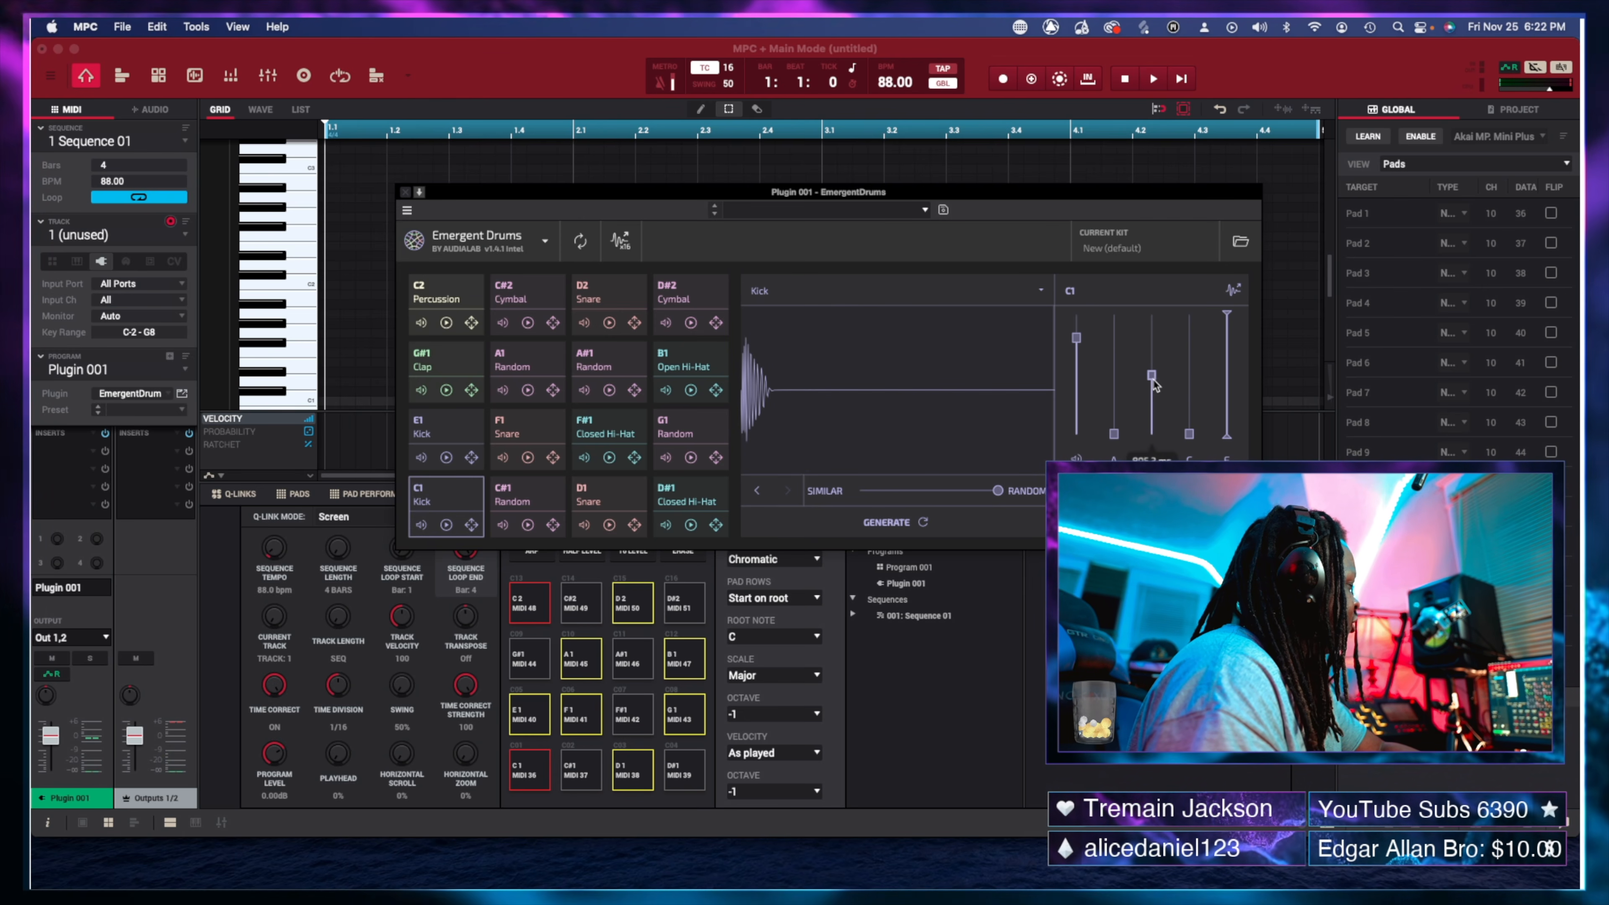
Reshape the C1 kick's envelope and pull its clip level down past about -4.5 dB.
{"action": "left_click_drag", "start_coordinate": [1154, 383], "coordinate": [1152, 344]}
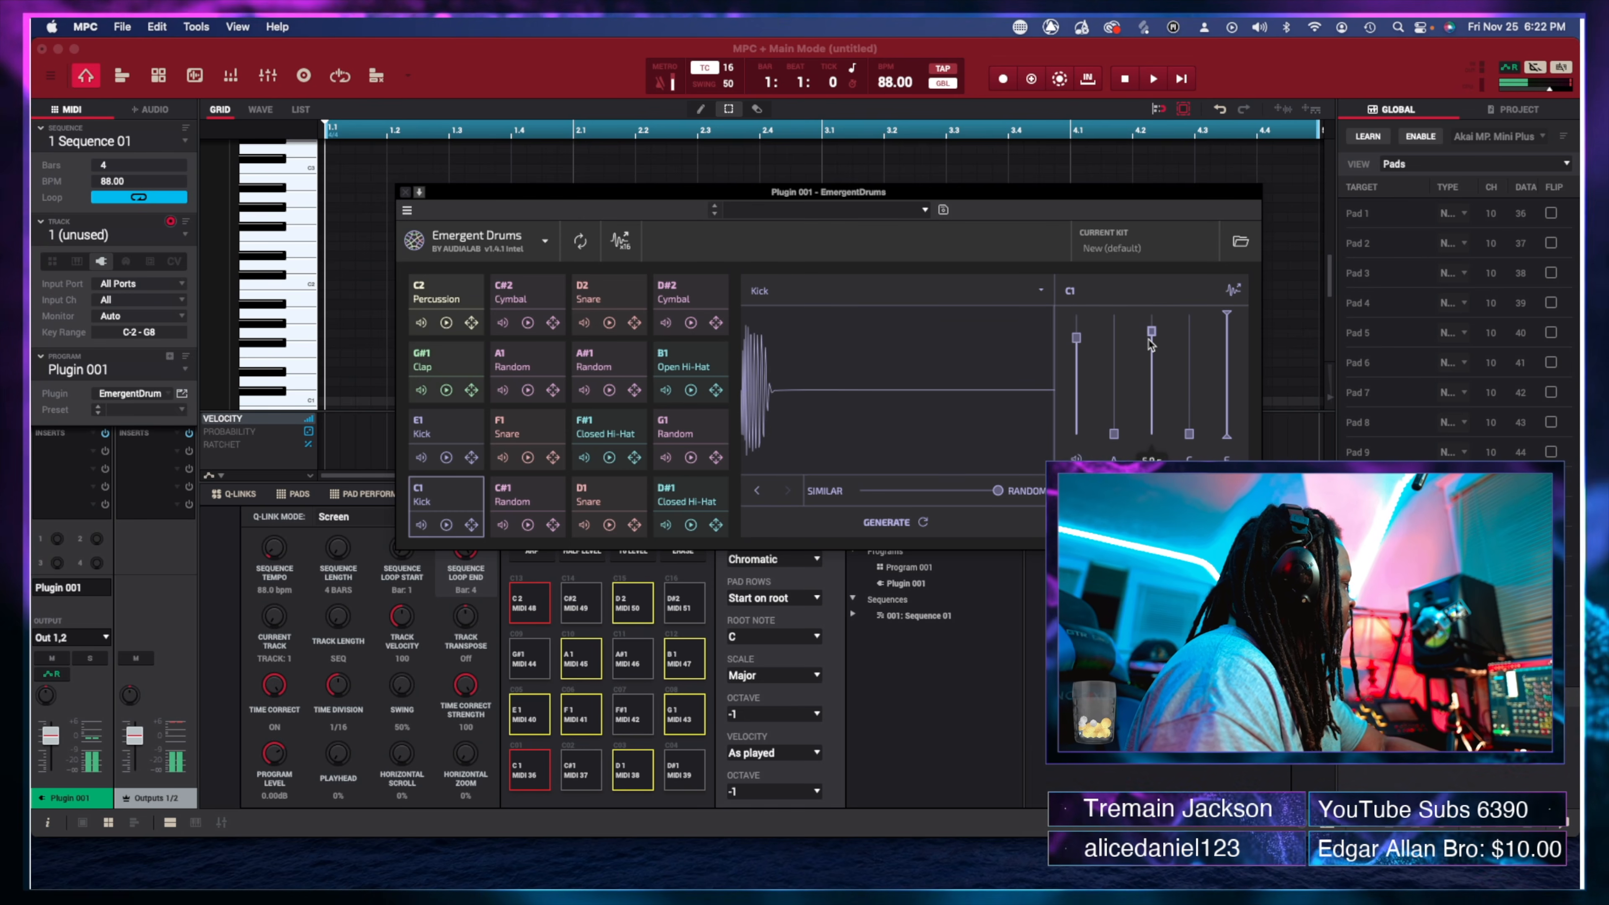
{"action": "left_click_drag", "start_coordinate": [1152, 406], "coordinate": [1151, 315]}
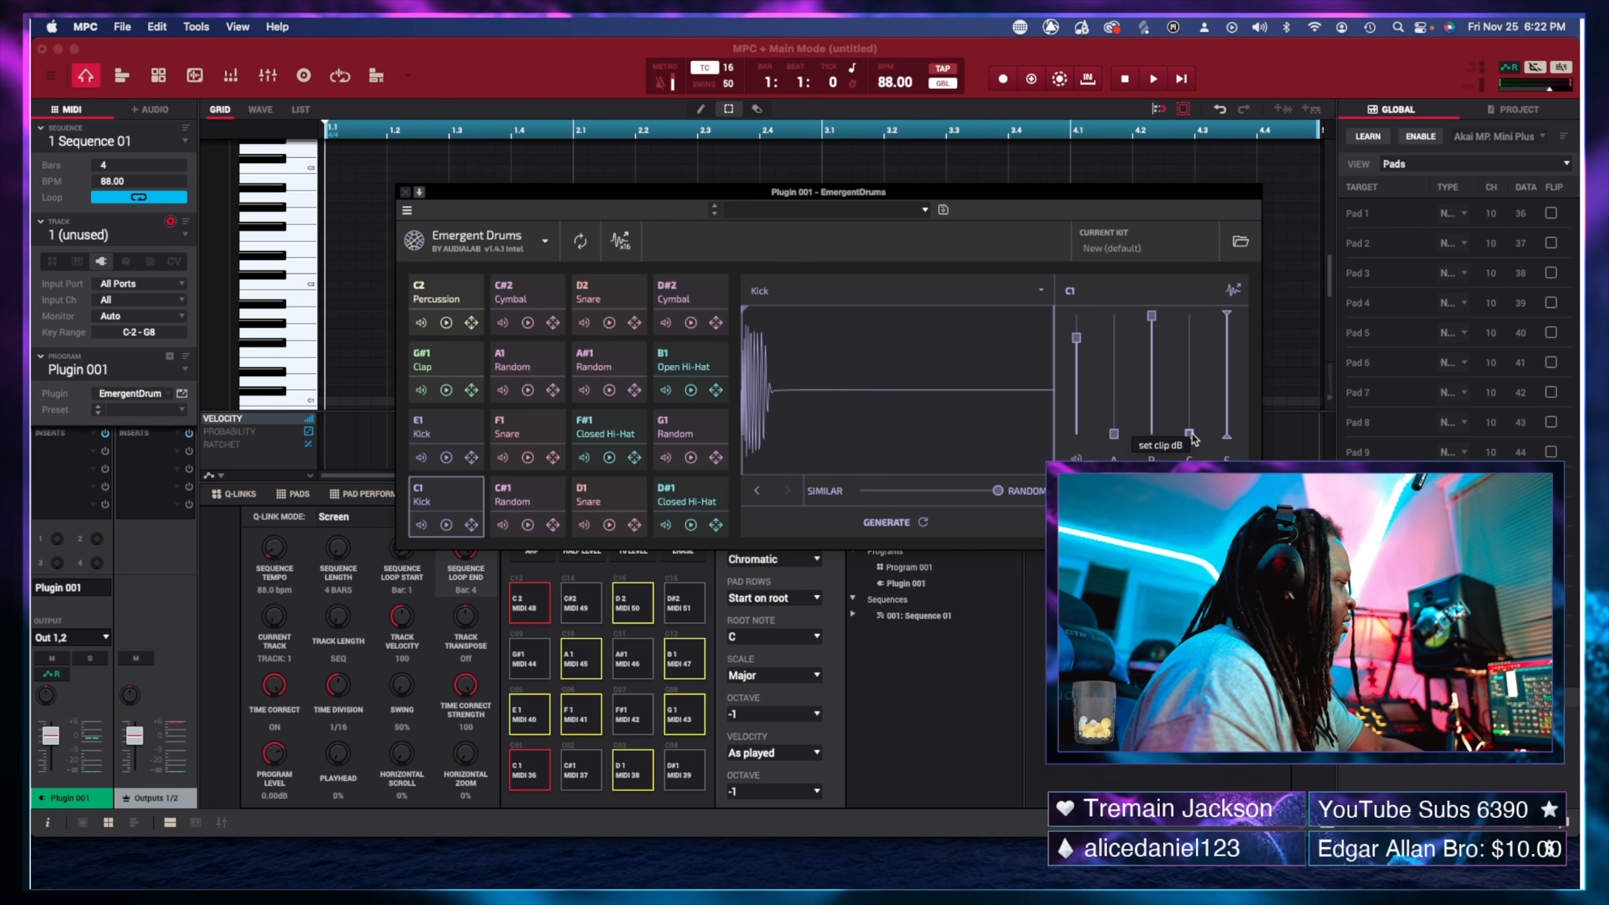
{"action": "left_click_drag", "start_coordinate": [1190, 433], "coordinate": [1195, 356]}
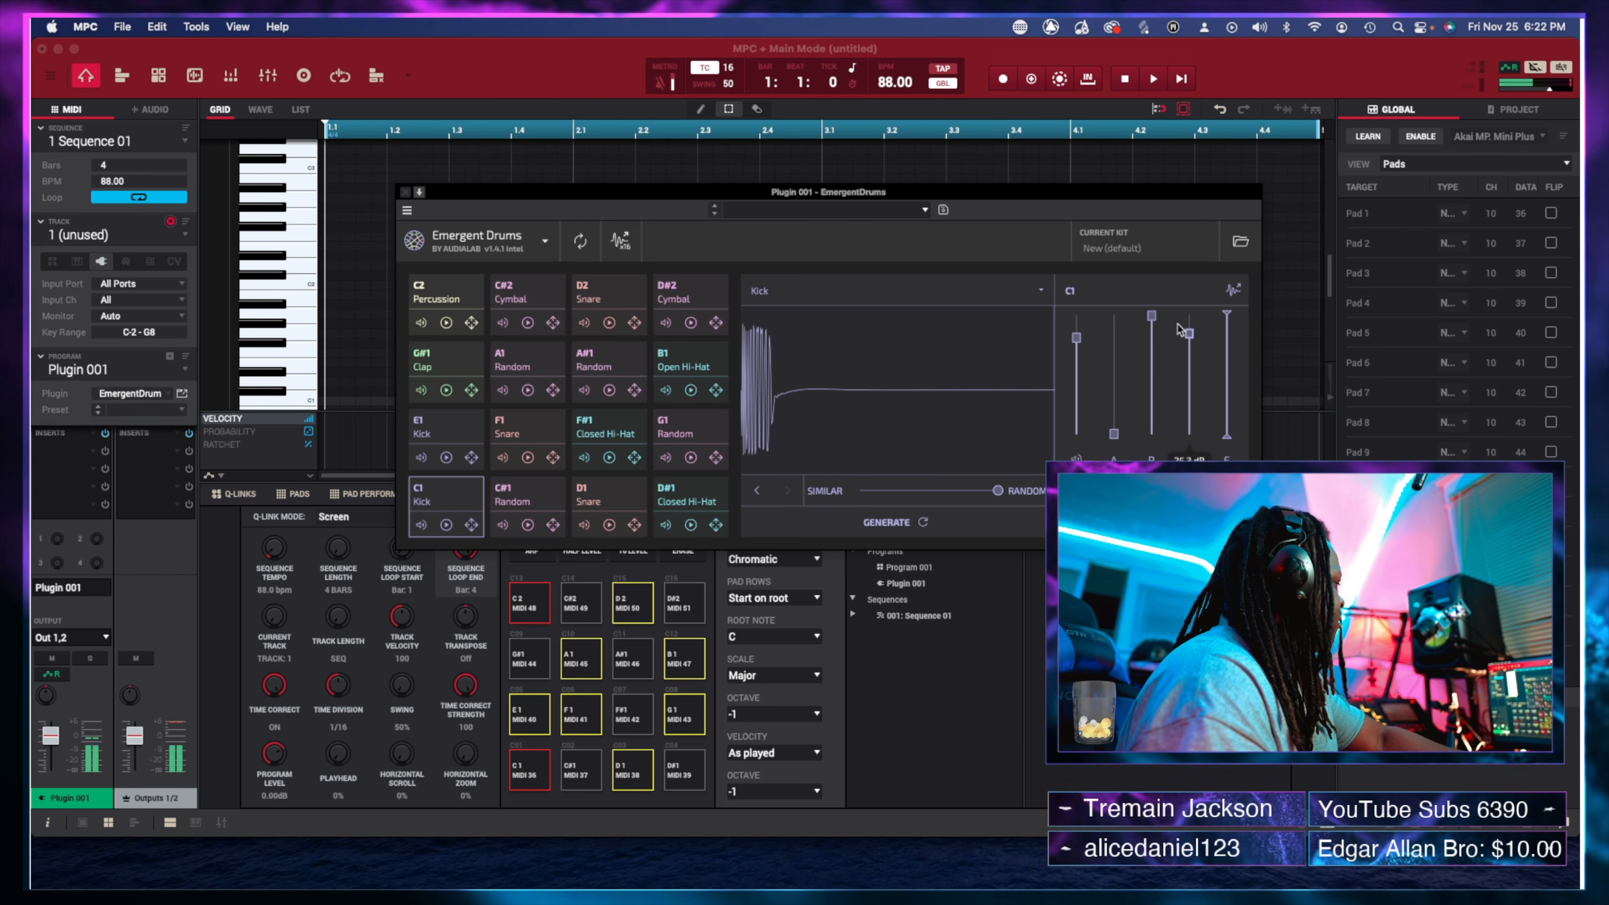
{"action": "left_click_drag", "start_coordinate": [1184, 331], "coordinate": [1189, 379]}
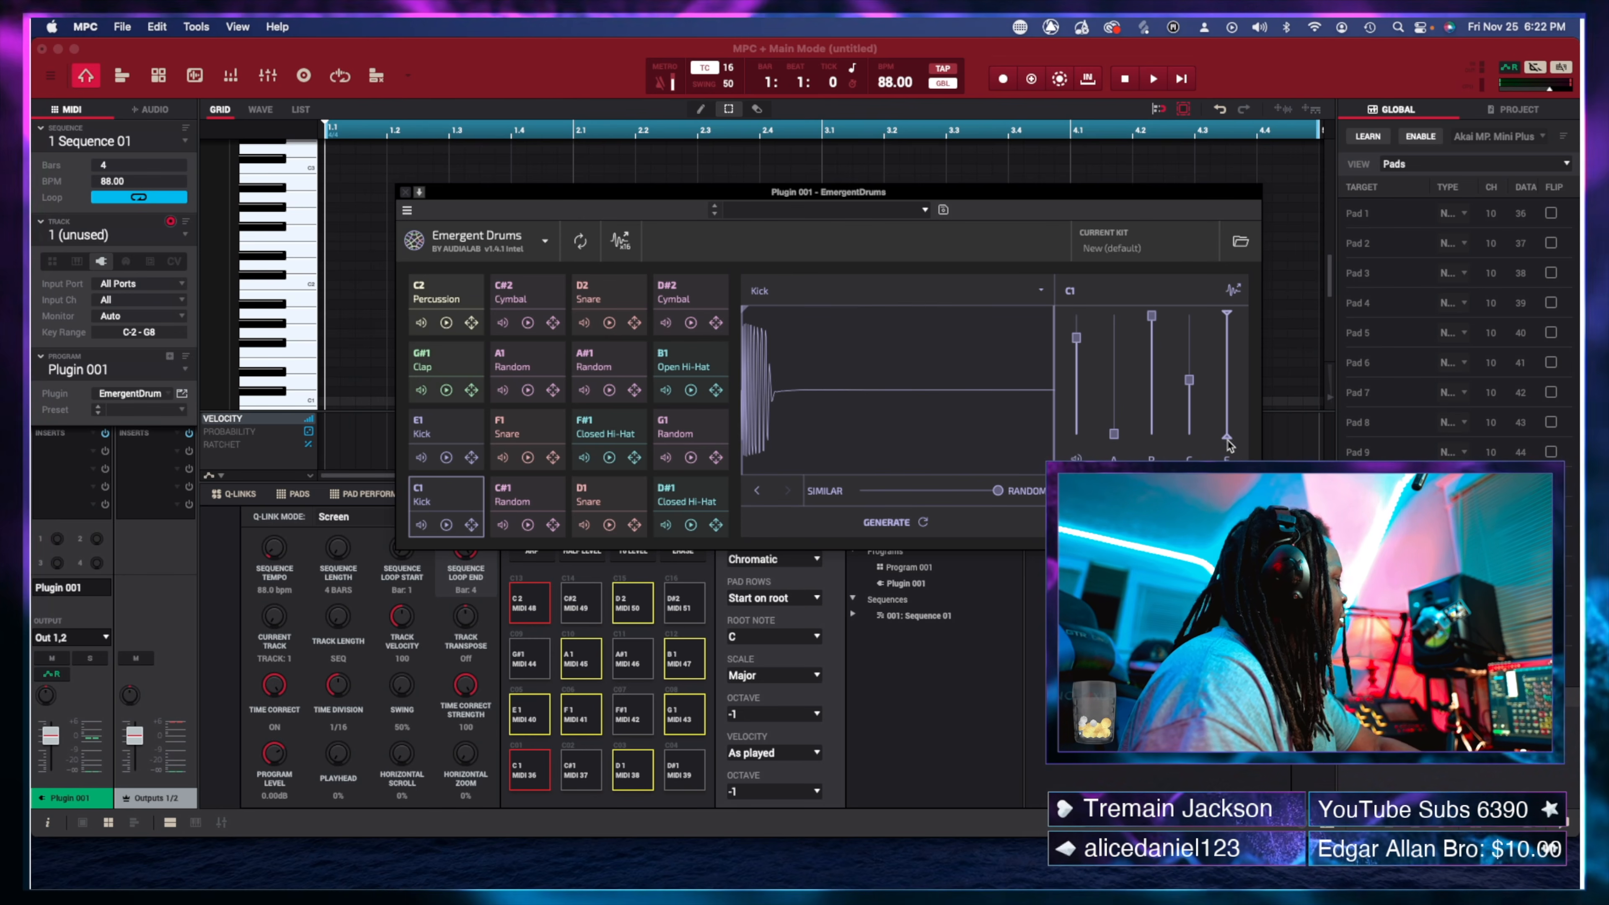
Set the C1 kick's top filter to 11.7 kHz and low cutoff back to 15.7 Hz.
{"action": "left_click_drag", "start_coordinate": [1228, 314], "coordinate": [1230, 333]}
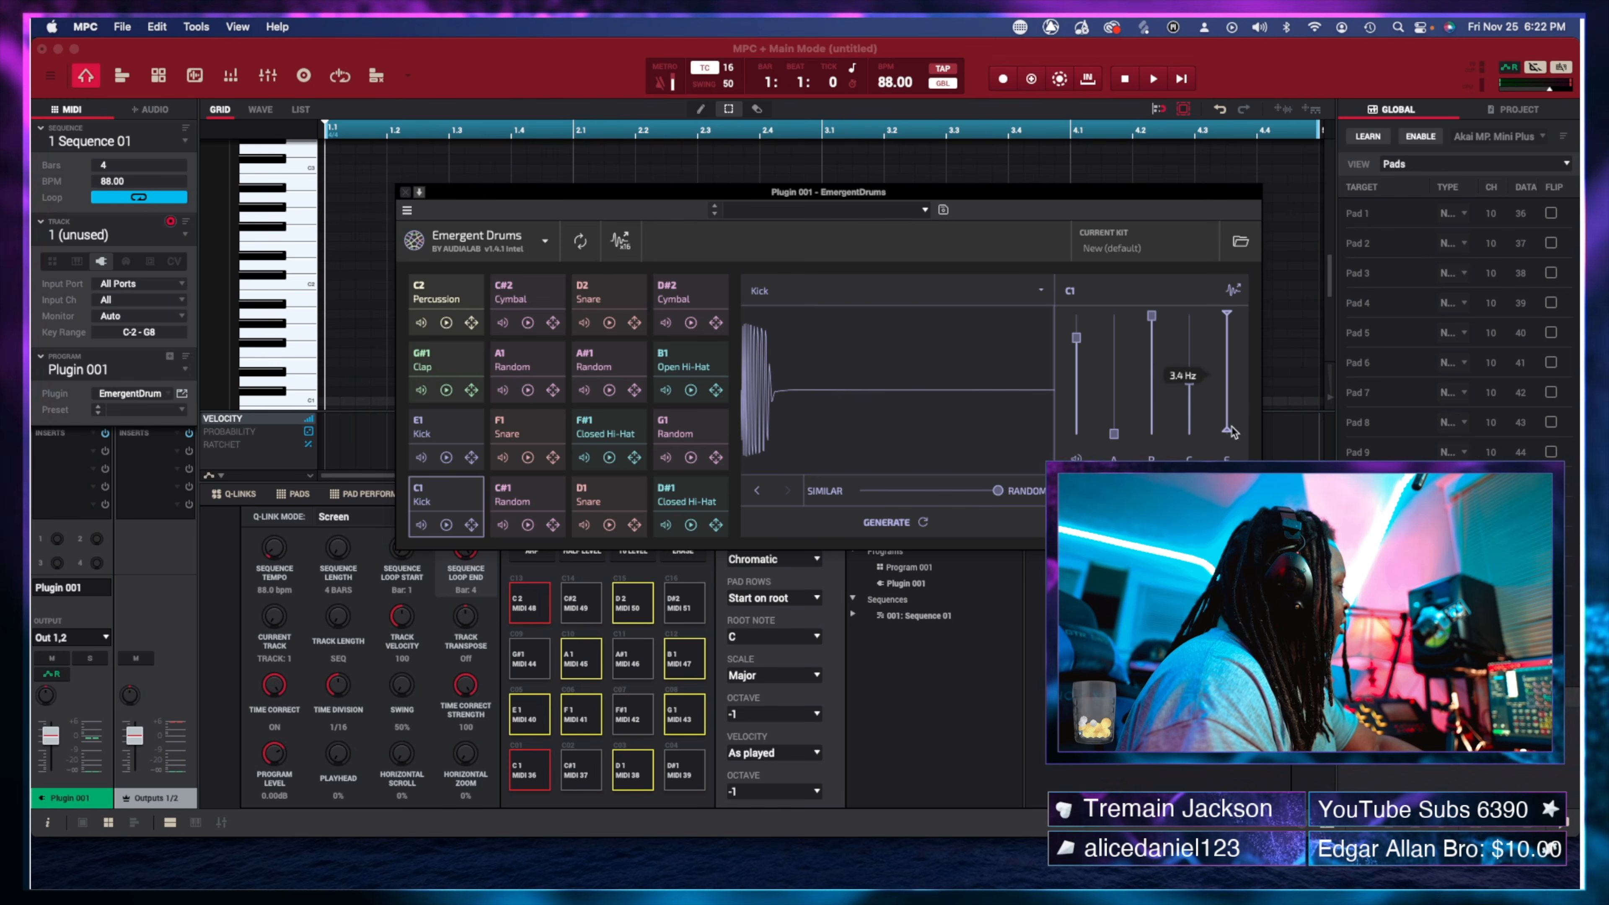
{"action": "left_click_drag", "start_coordinate": [1227, 436], "coordinate": [1222, 391]}
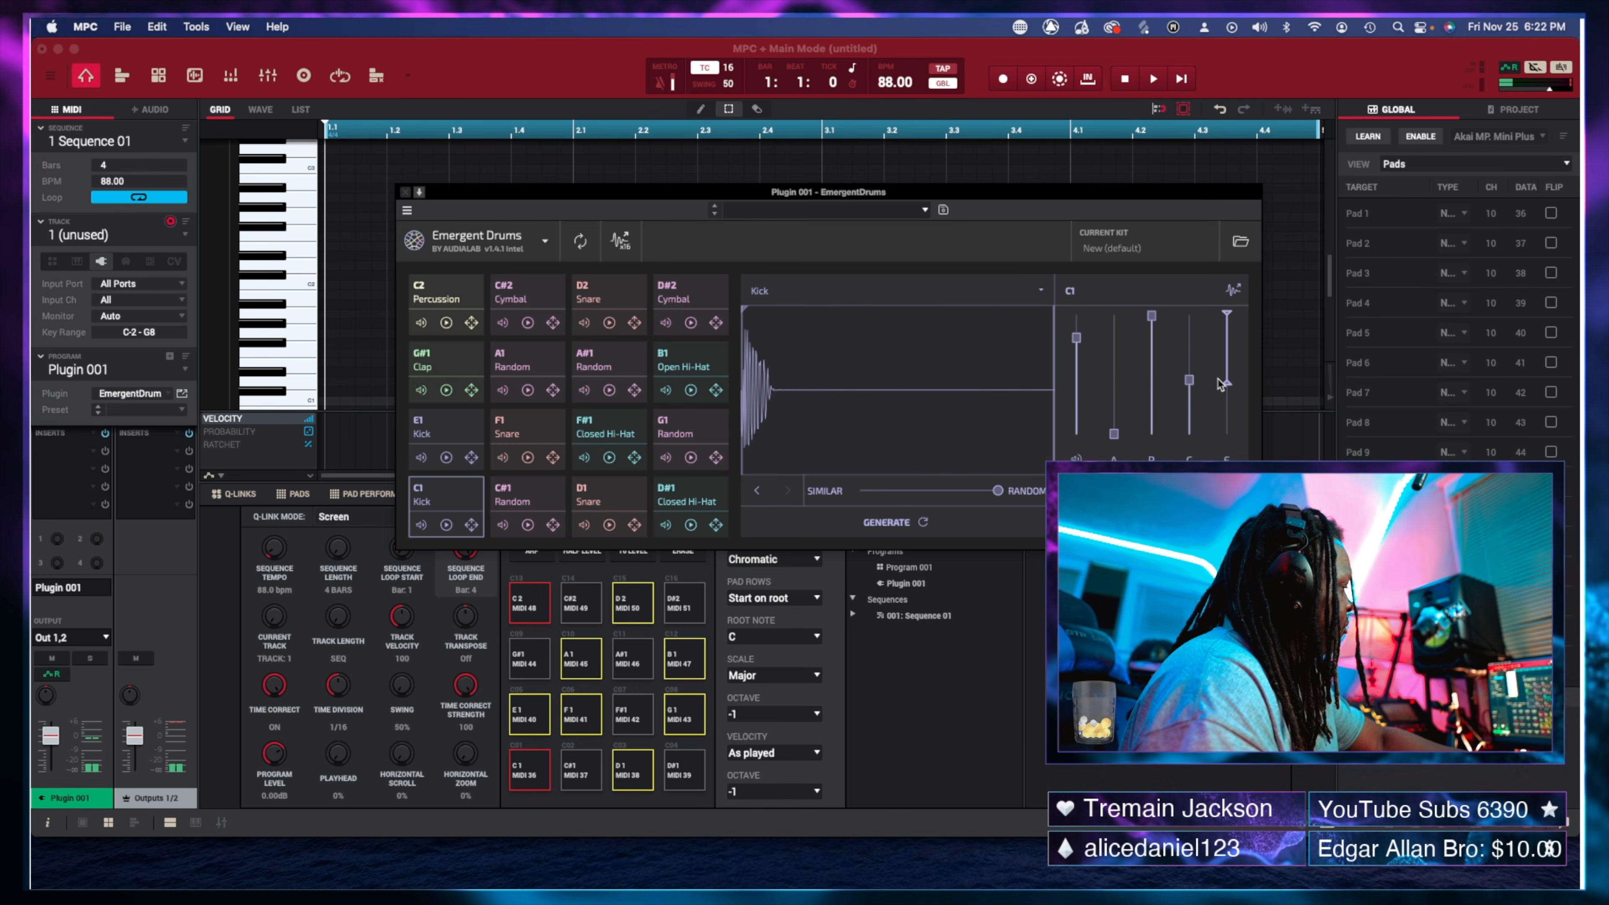
{"action": "left_click_drag", "start_coordinate": [1221, 384], "coordinate": [1227, 437]}
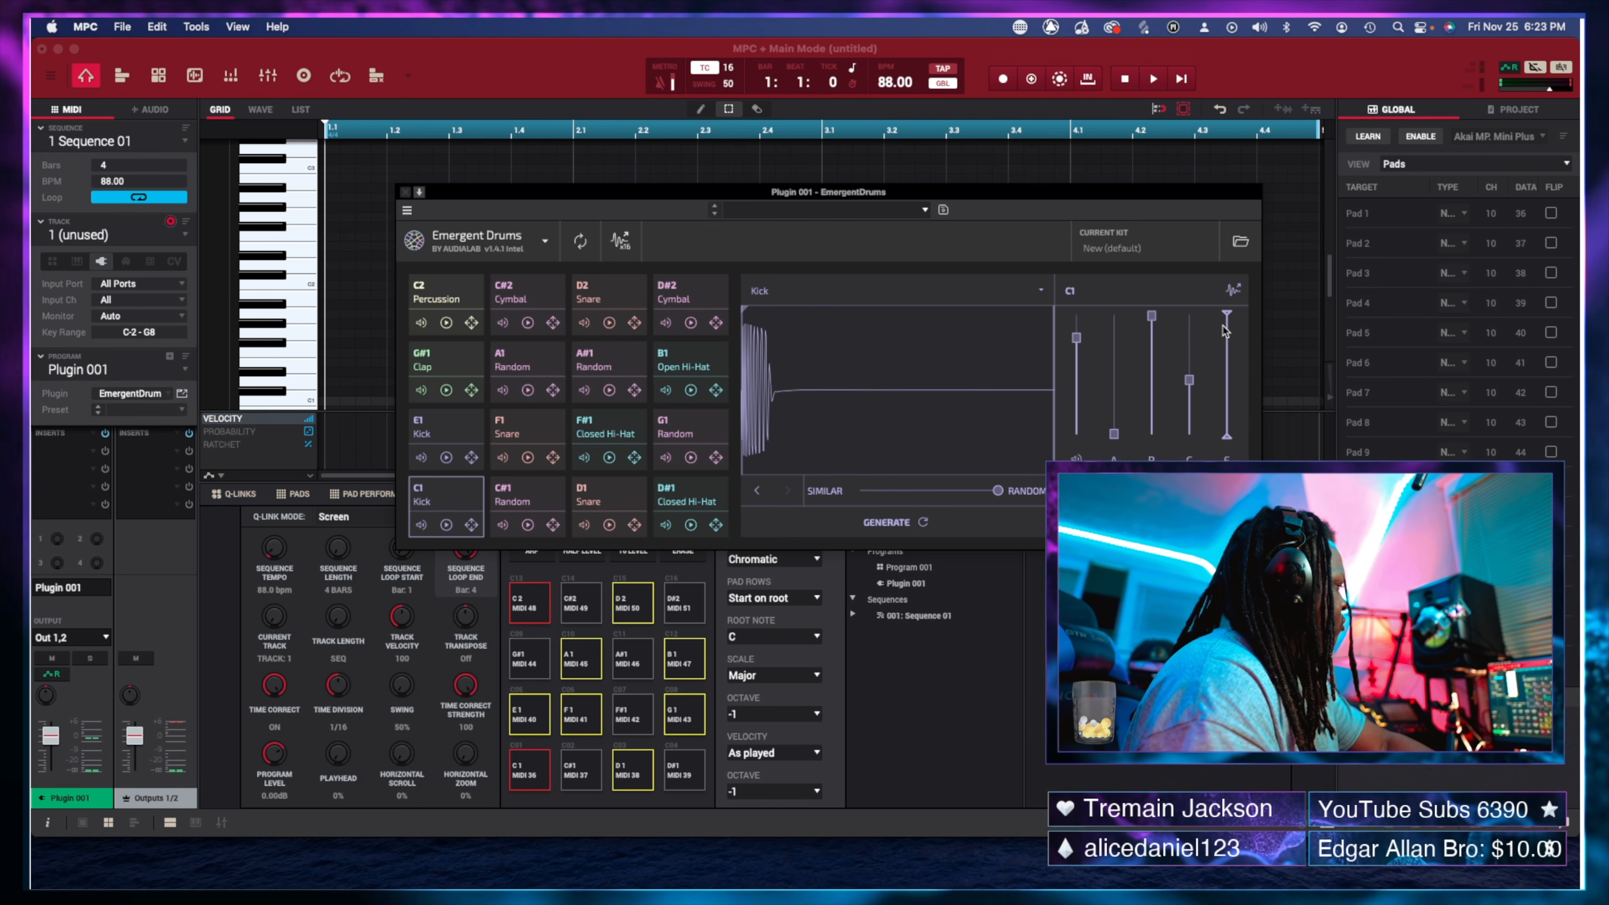
{"action": "mouse_move", "coordinate": [1226, 330]}
{"action": "left_mouse_down"}
{"action": "mouse_move", "coordinate": [1231, 411]}
{"action": "mouse_move", "coordinate": [1222, 319]}
{"action": "left_mouse_up"}
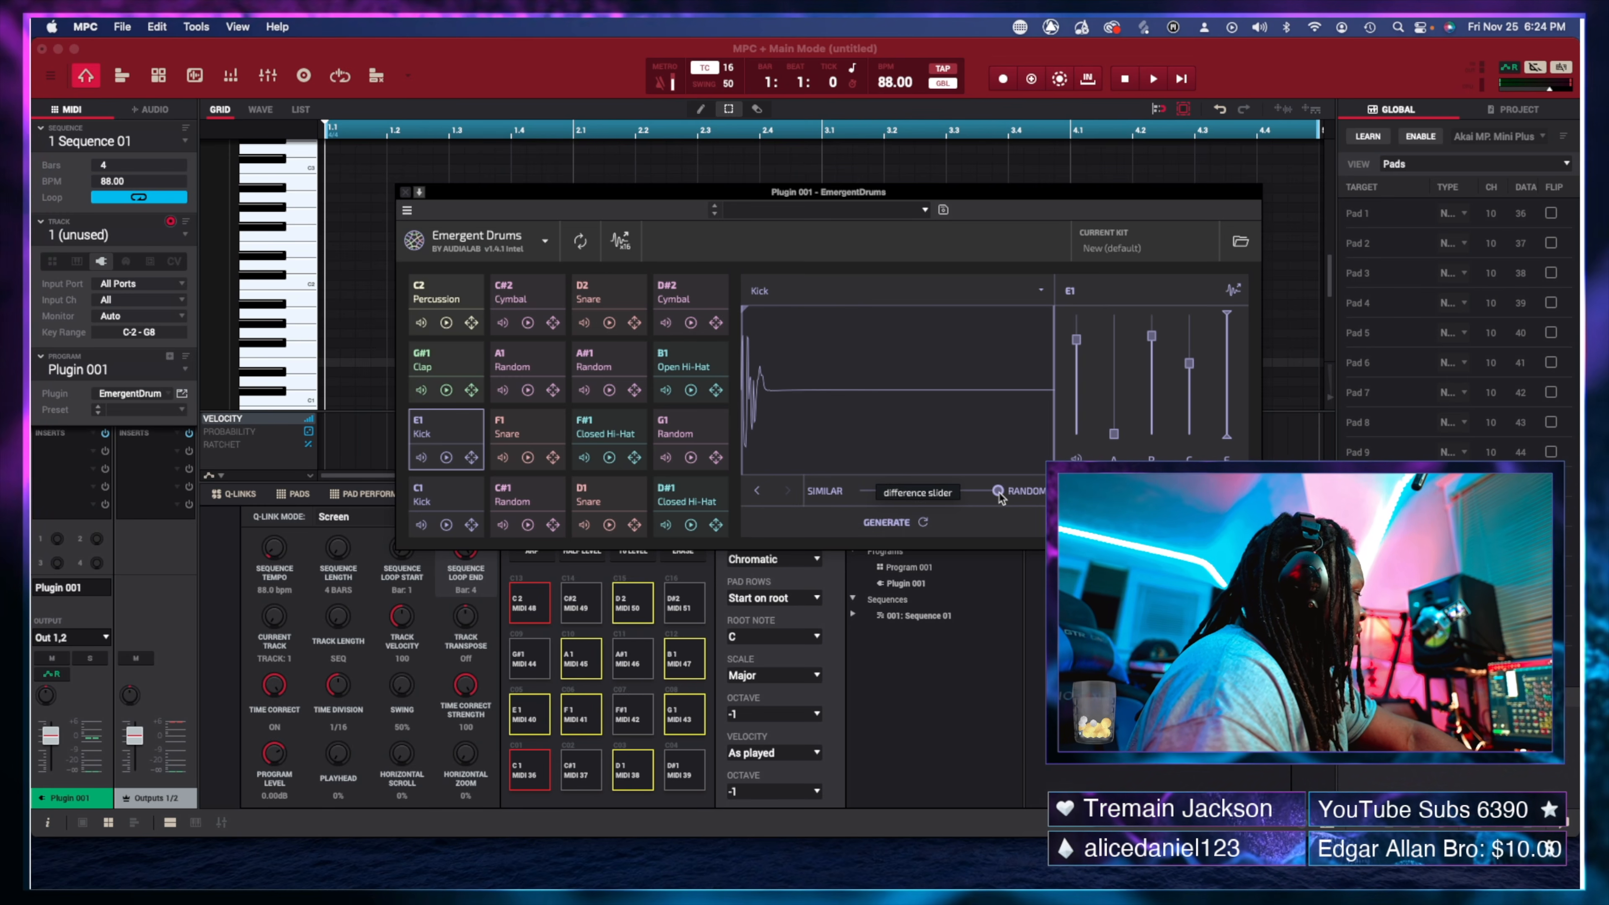
Nudge the Similar/Random slider toward Similar and generate two new kicks for pad E1.
{"action": "left_click_drag", "start_coordinate": [999, 494], "coordinate": [983, 496]}
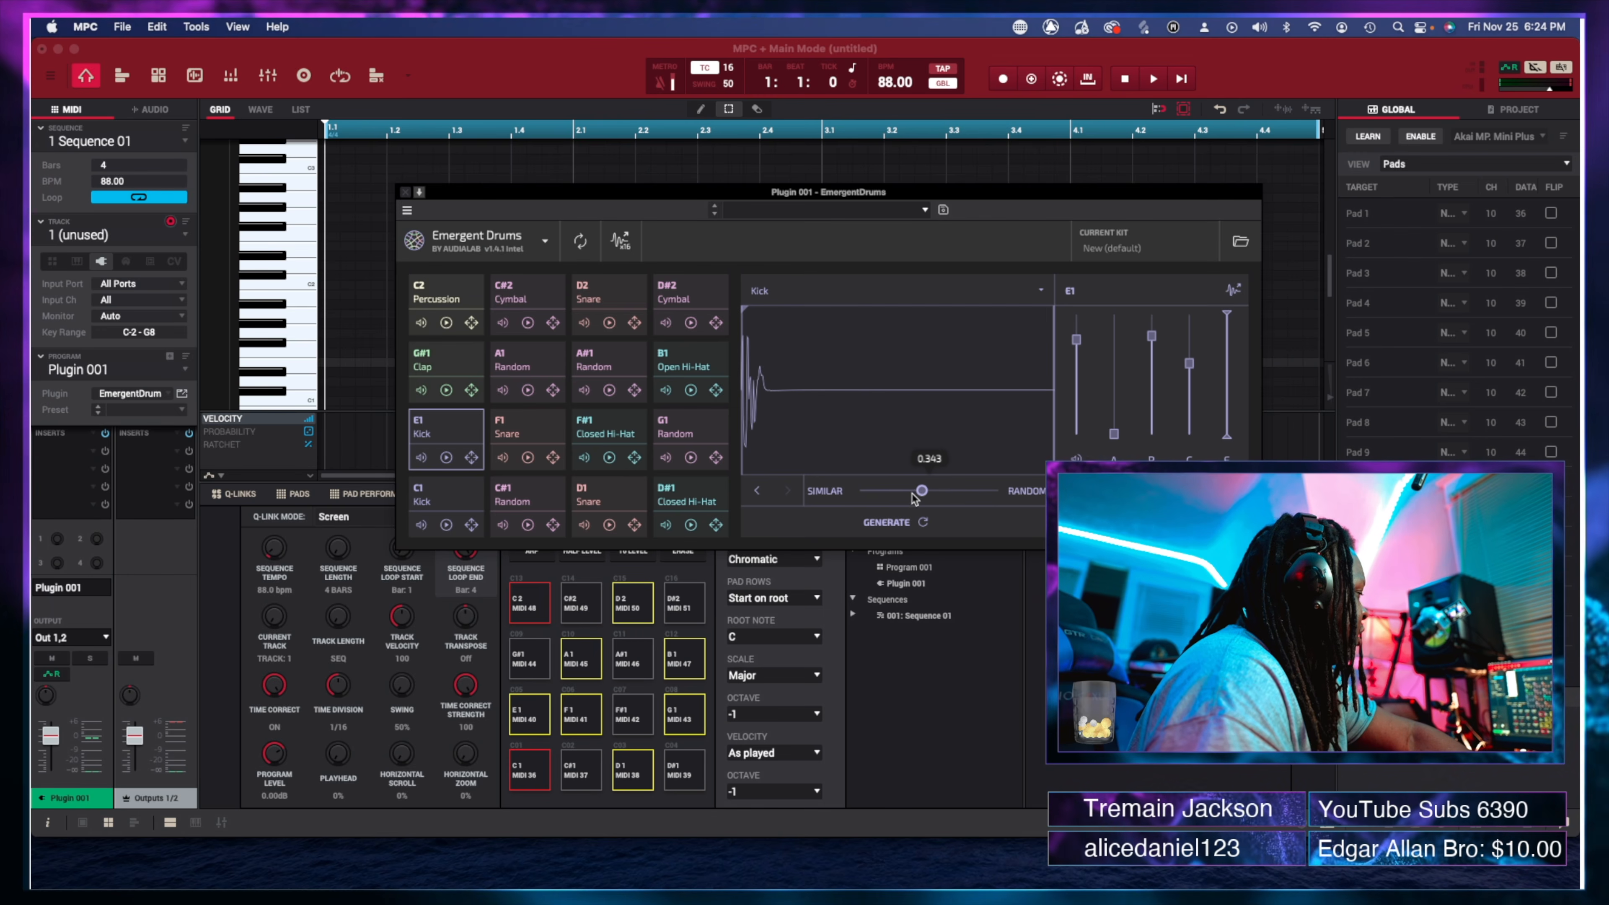
{"action": "left_click", "coordinate": [916, 524]}
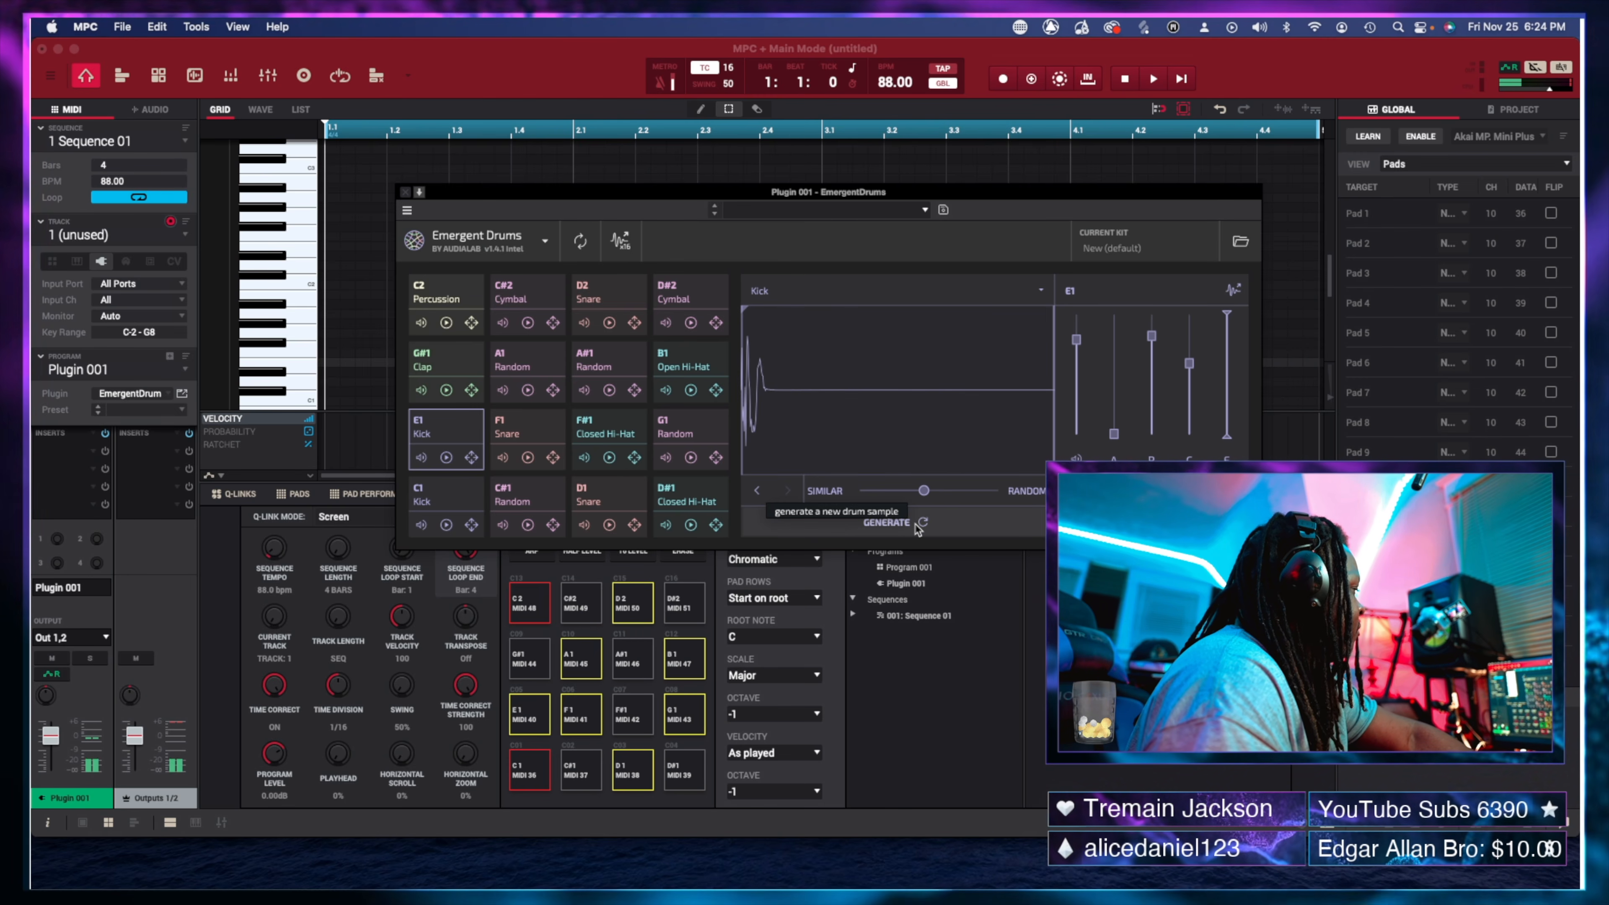
{"action": "mouse_move", "coordinate": [926, 495]}
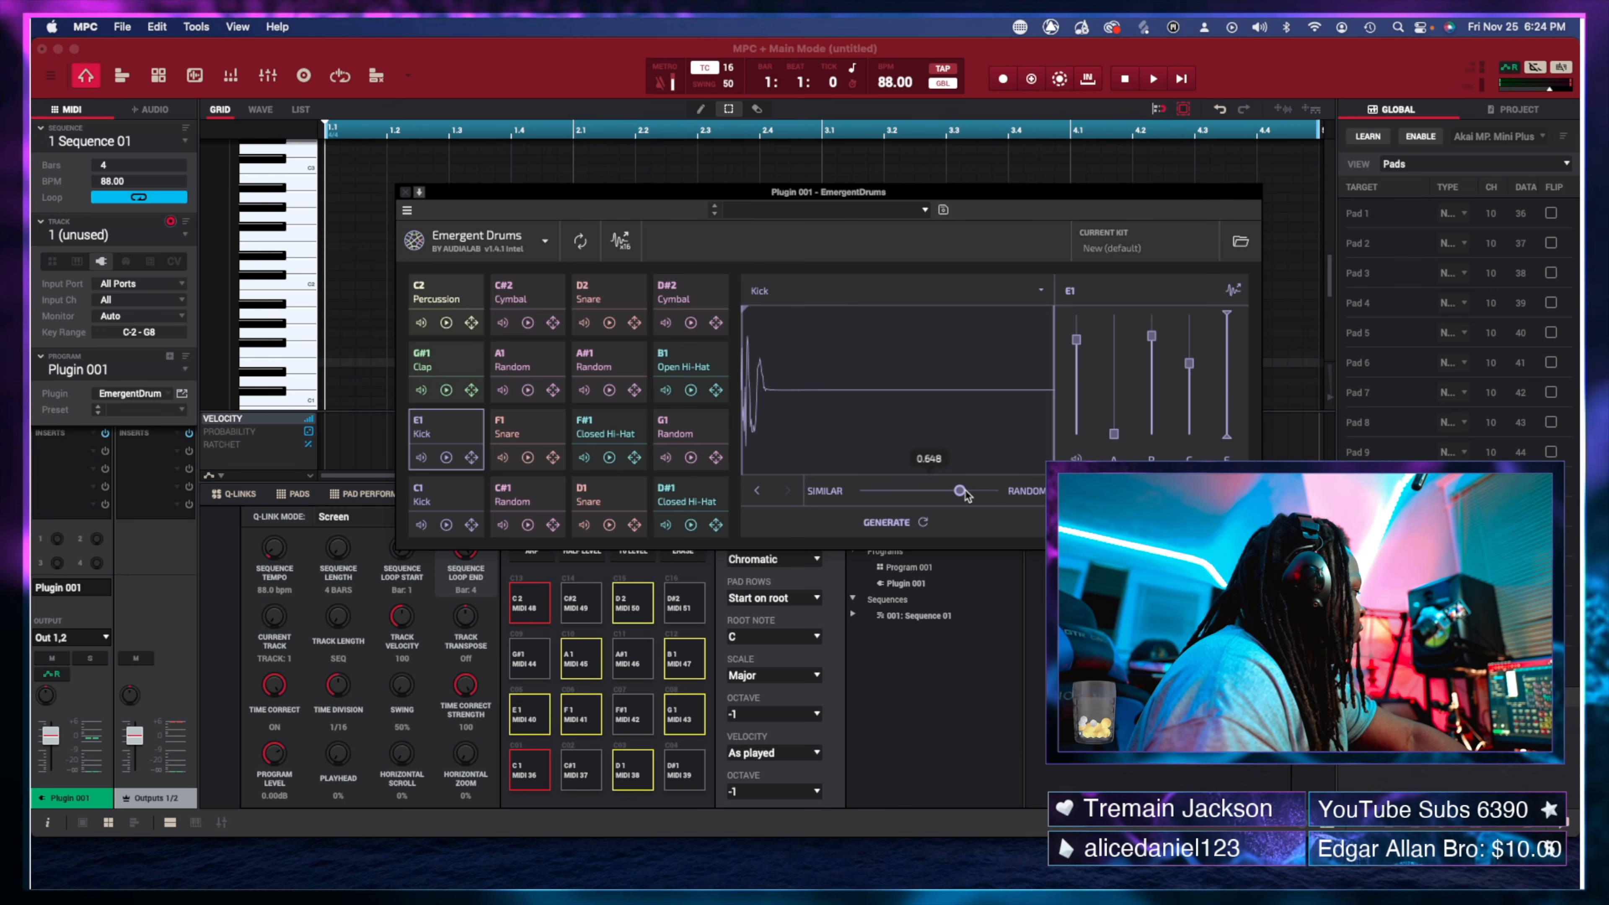
{"action": "left_click", "coordinate": [924, 523]}
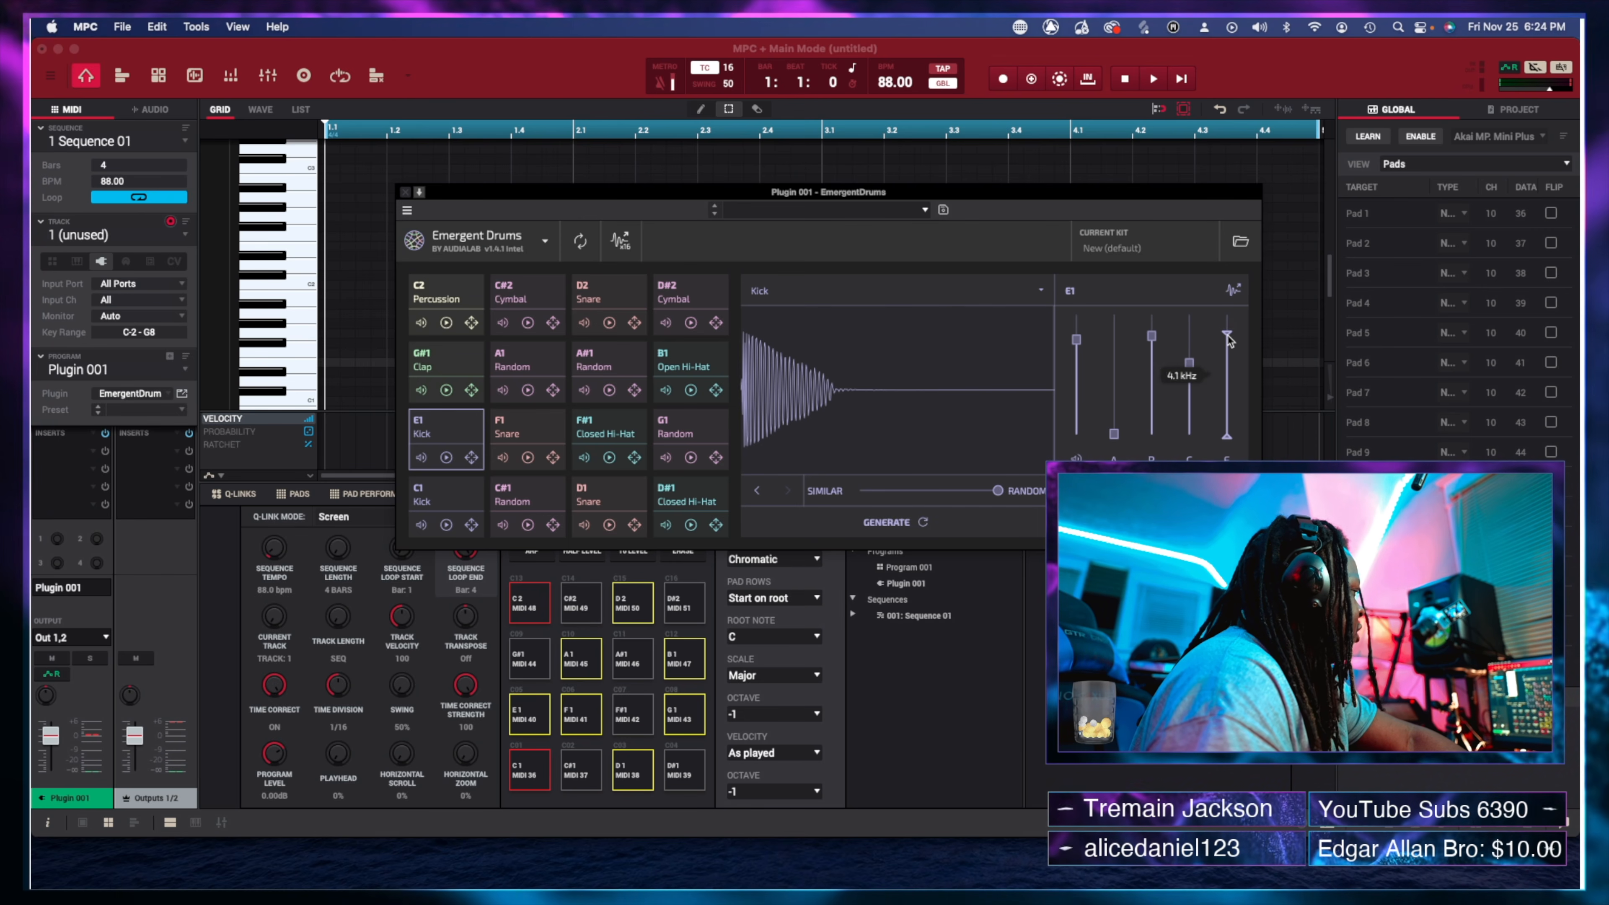
Give E1 a 309.9 Hz cutoff, 27.8 dB clip gain, tighter decay, instant attack; then Sample Edit (F4).
{"action": "left_click_drag", "start_coordinate": [1229, 341], "coordinate": [1231, 374]}
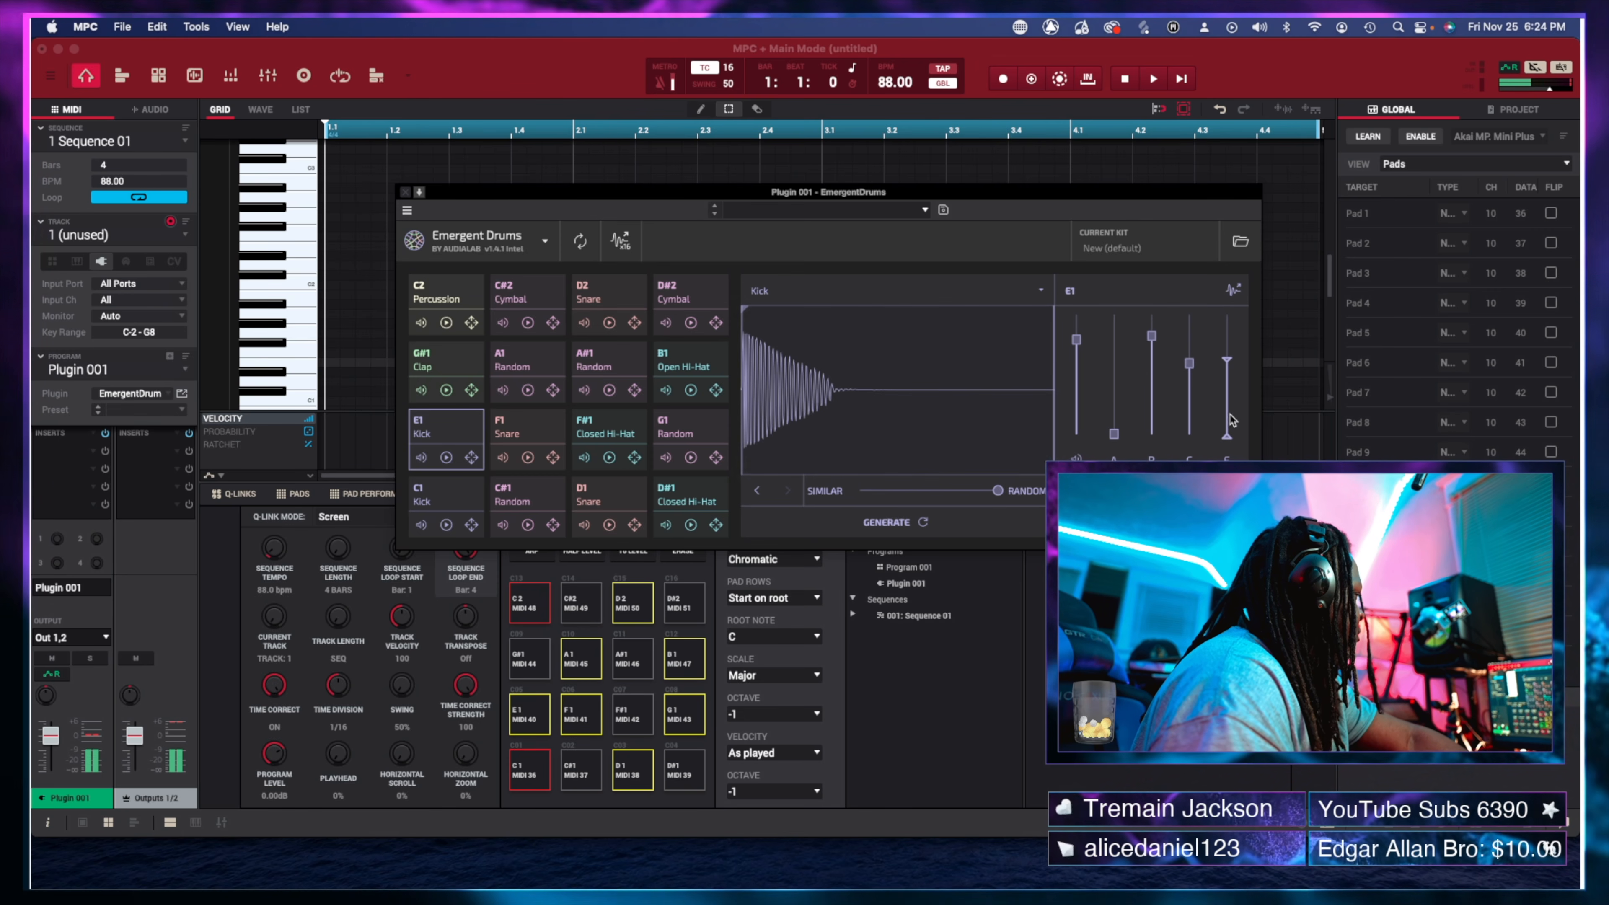
{"action": "left_click_drag", "start_coordinate": [1228, 364], "coordinate": [1229, 373]}
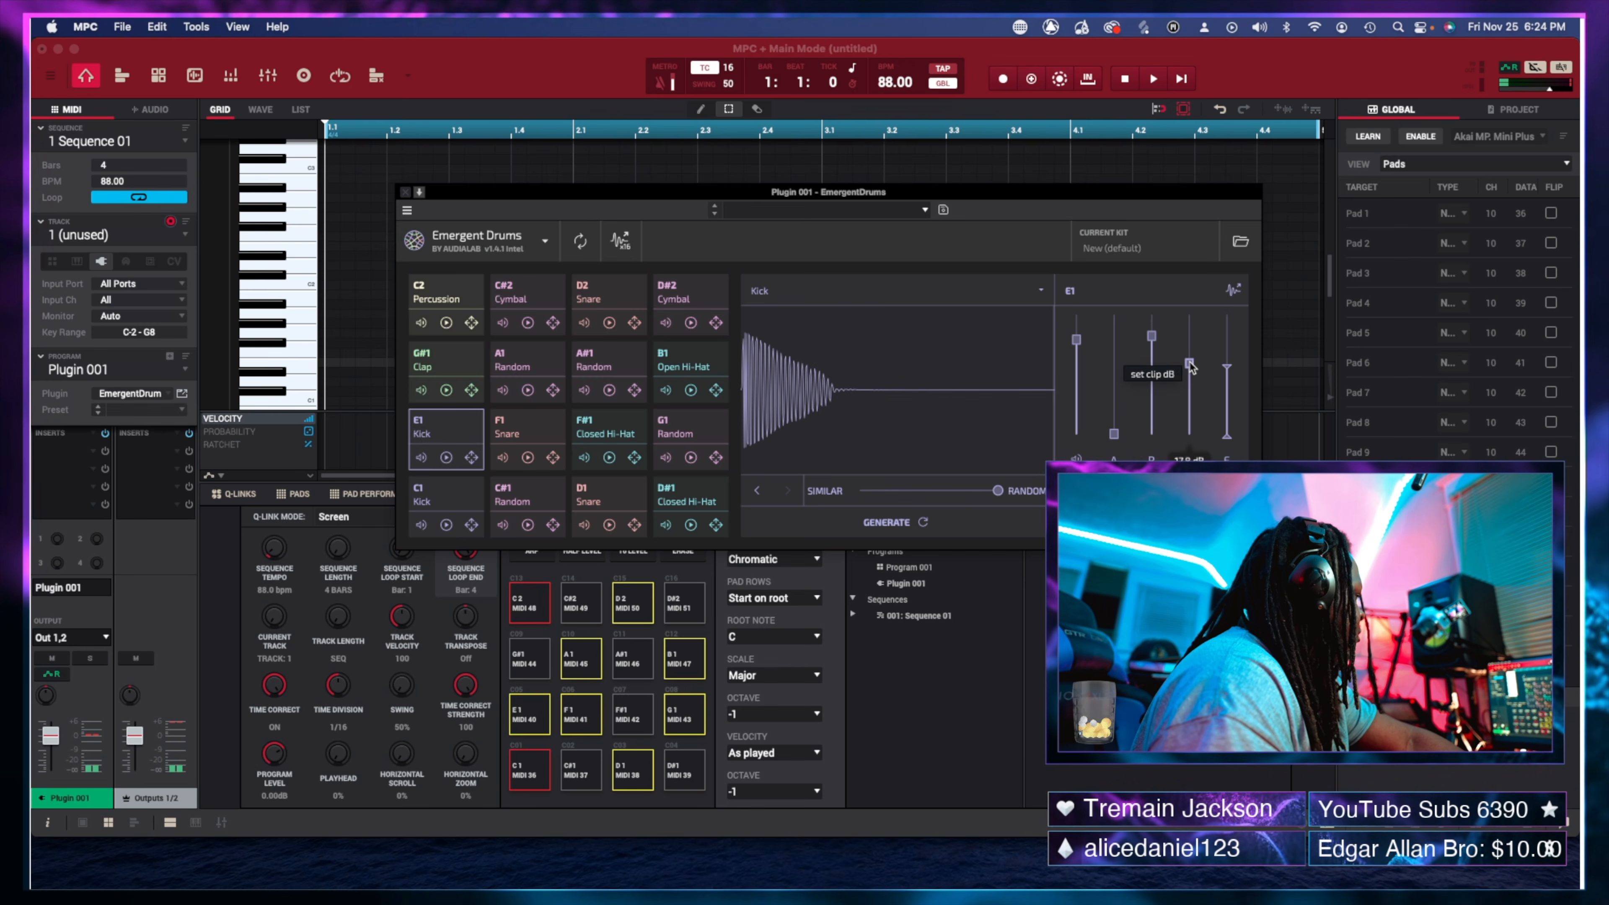
{"action": "left_click_drag", "start_coordinate": [1189, 332], "coordinate": [1188, 344]}
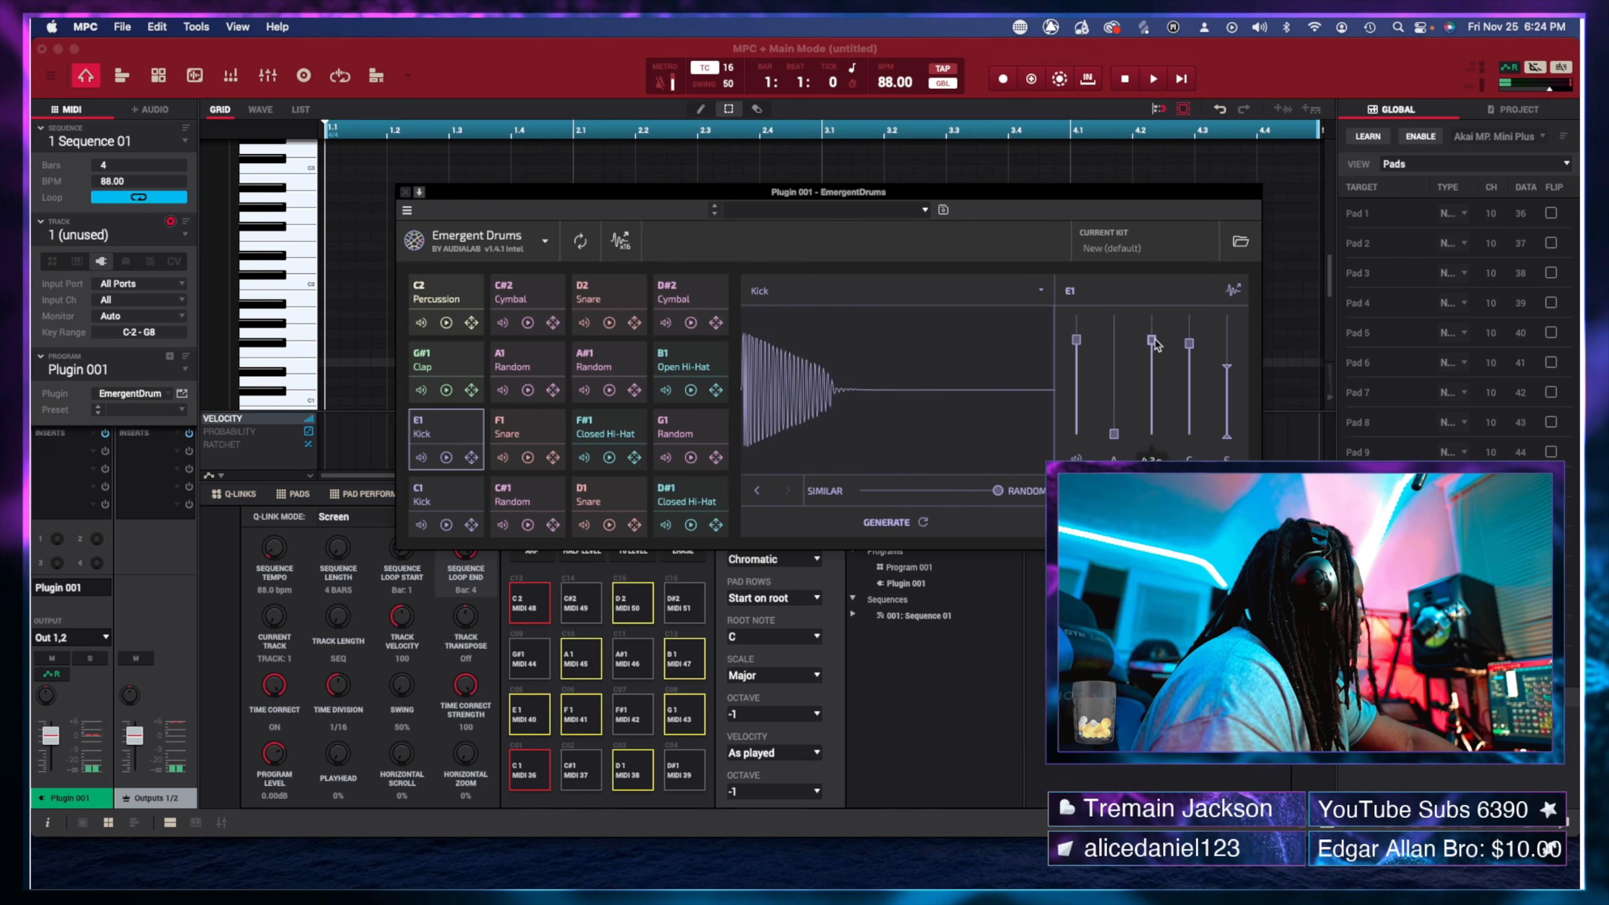
{"action": "left_click_drag", "start_coordinate": [1153, 340], "coordinate": [1153, 362]}
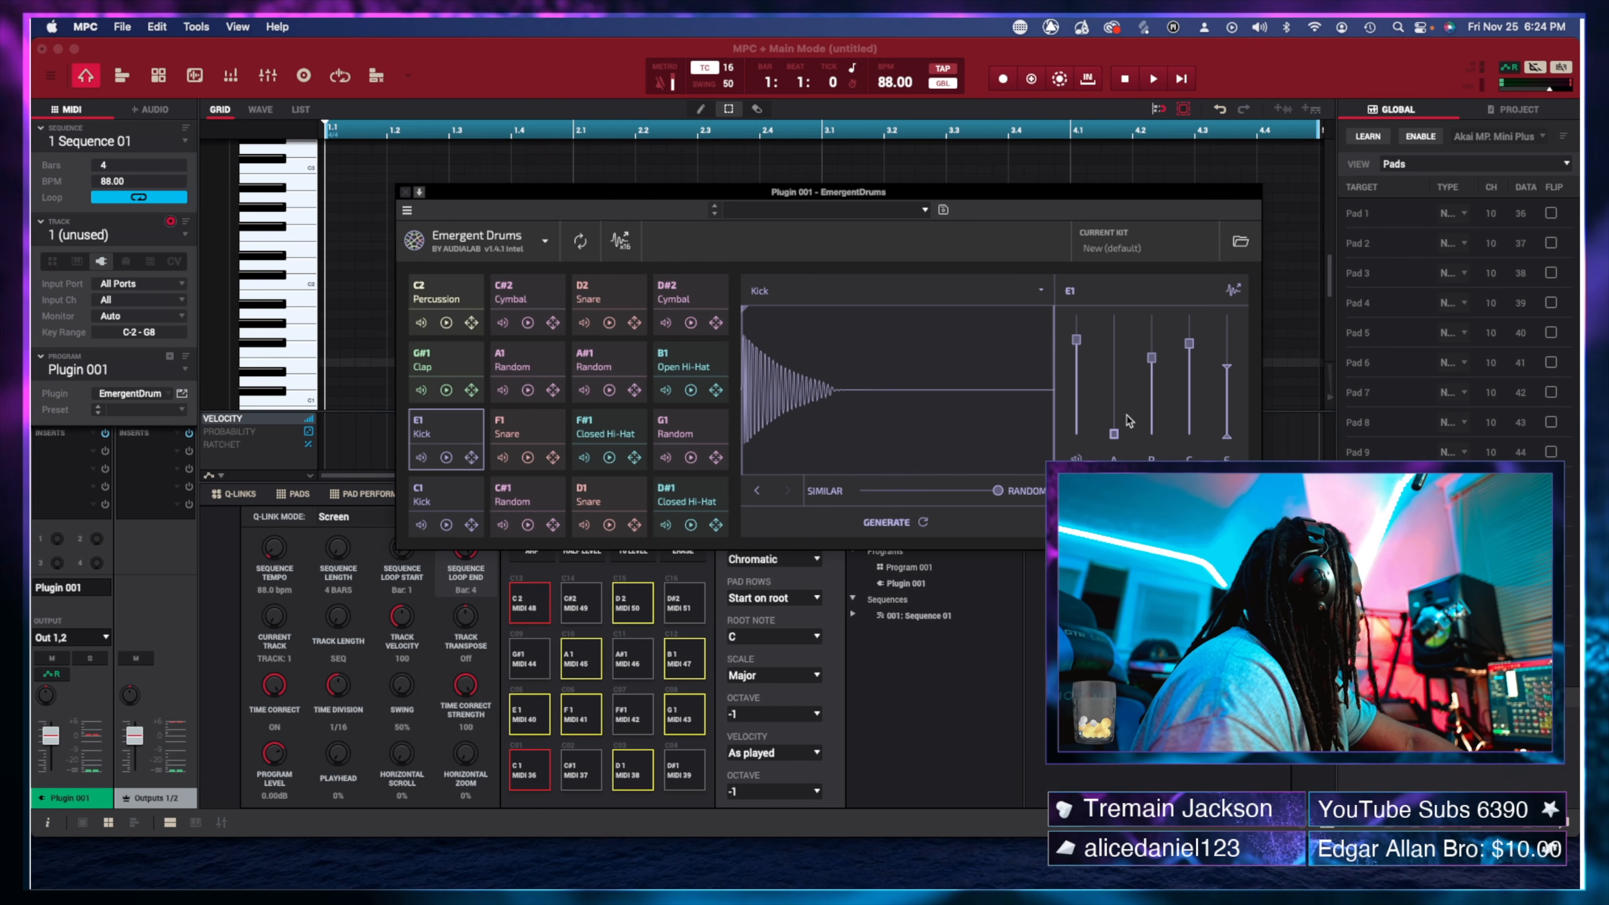
{"action": "left_click", "coordinate": [1115, 435]}
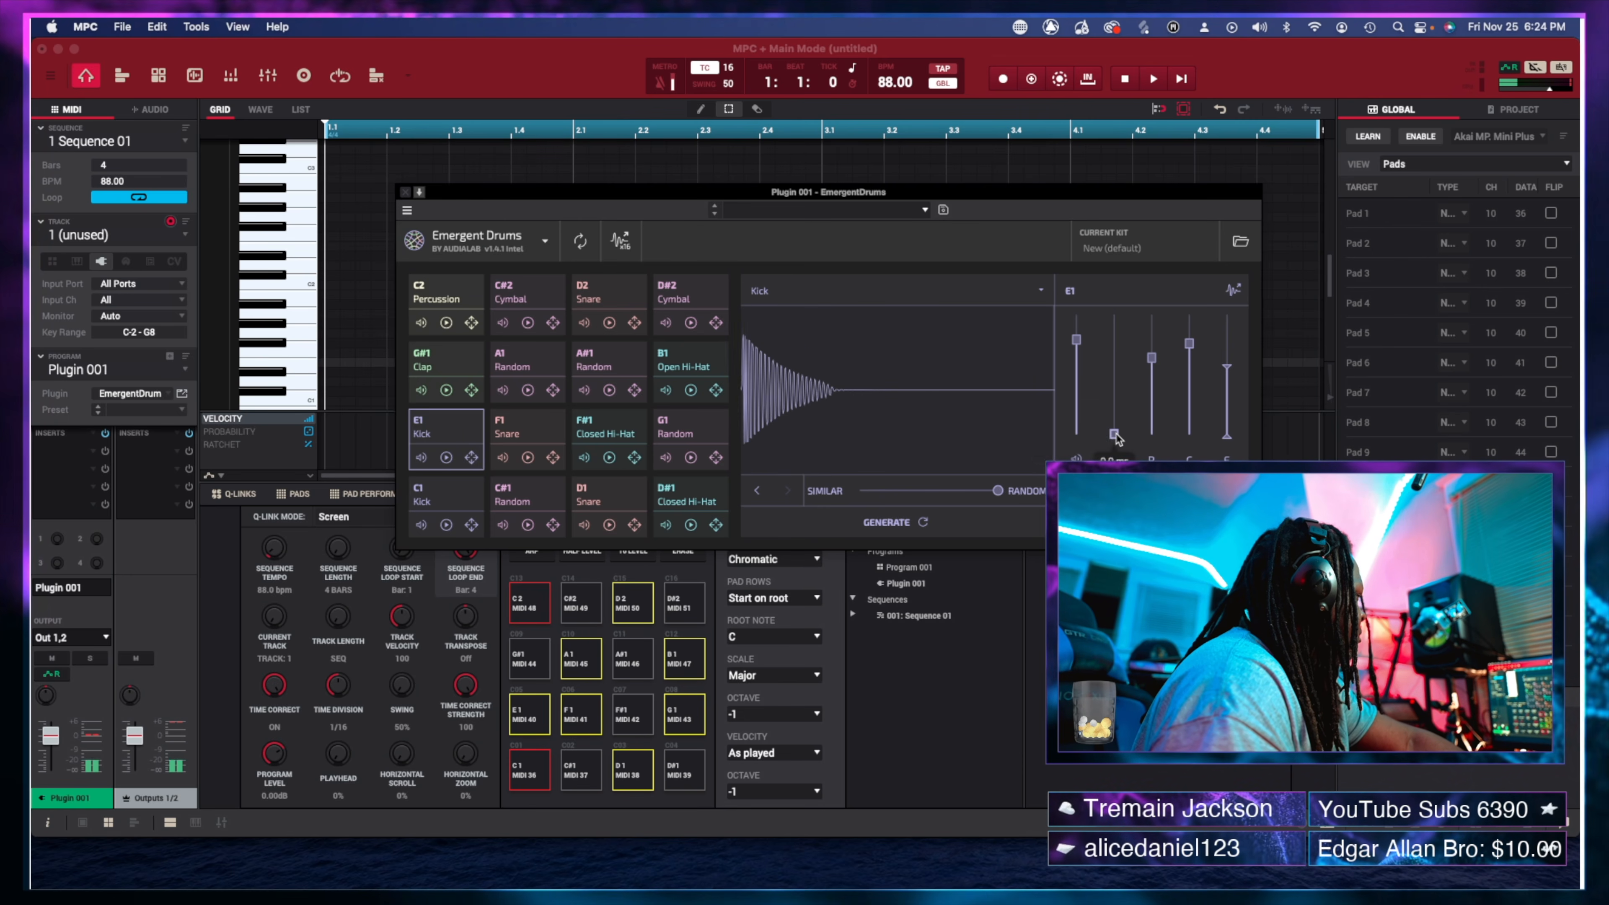
{"action": "left_click_drag", "start_coordinate": [1116, 393], "coordinate": [1115, 435]}
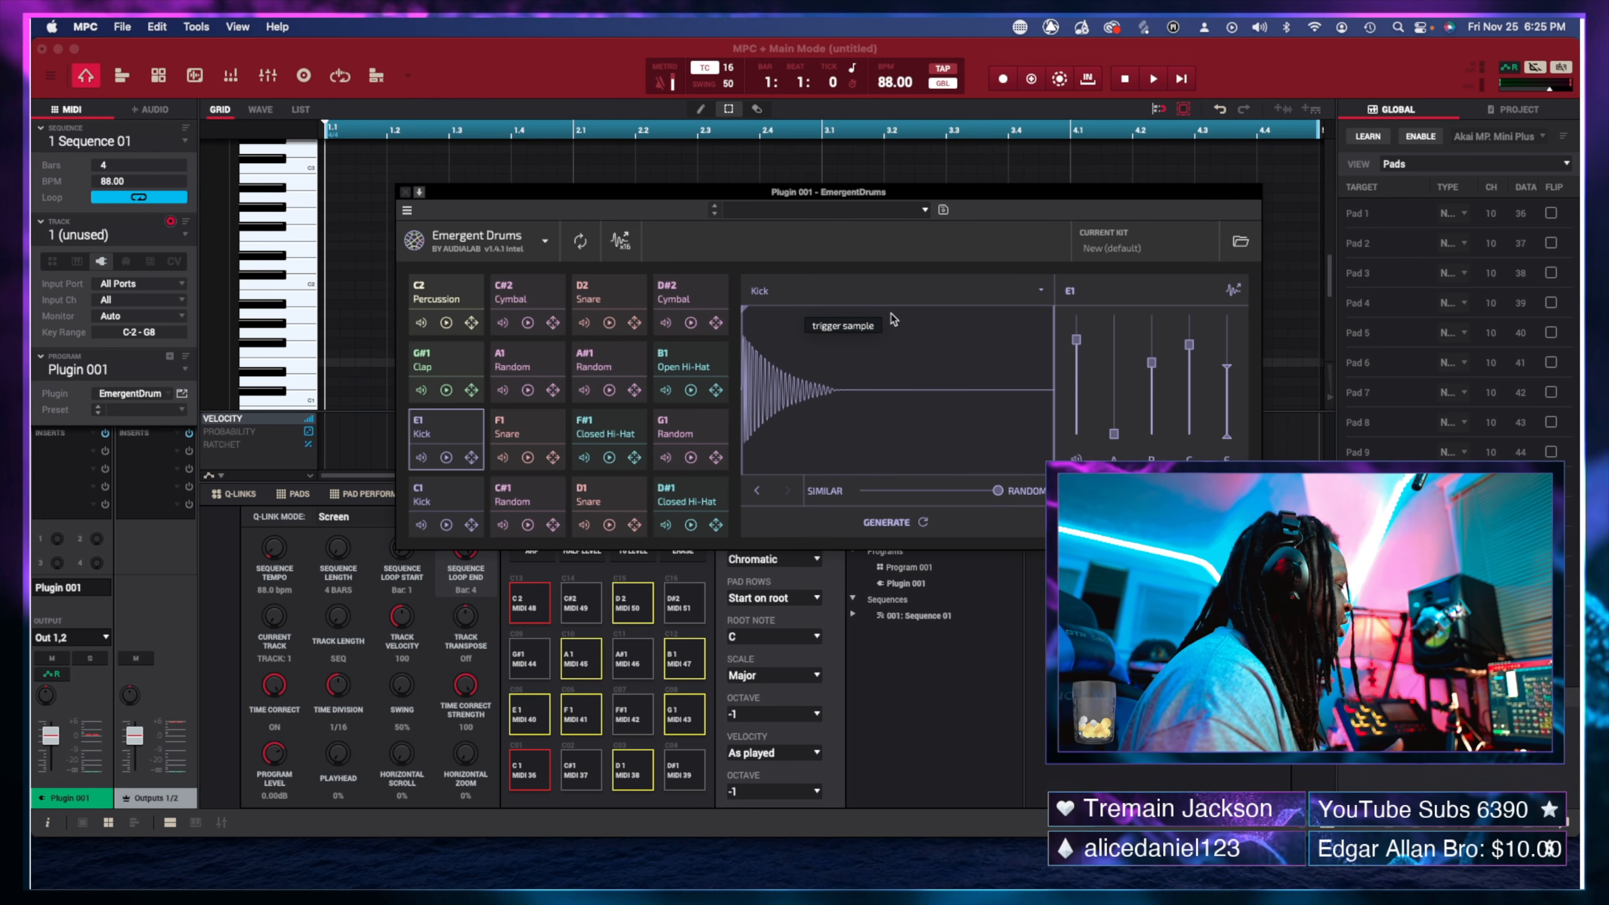
{"action": "key", "text": "F4"}
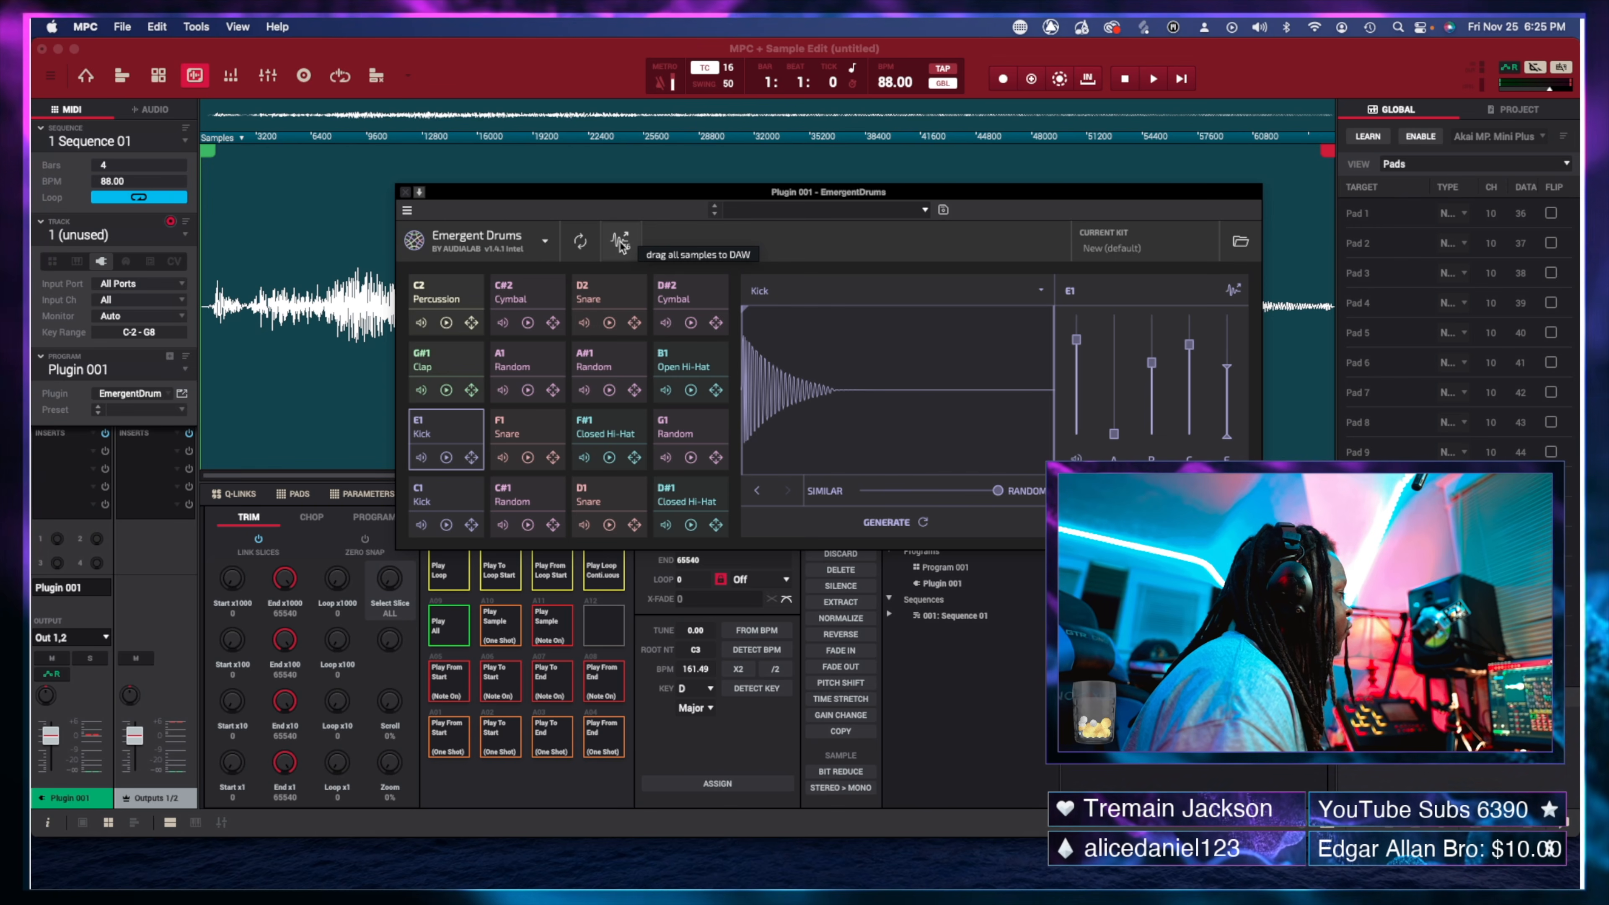
Drag all Emergent Drums samples into the Sample Edit area, then Escape back to Main Mode.
{"action": "left_click_drag", "start_coordinate": [620, 243], "coordinate": [331, 227]}
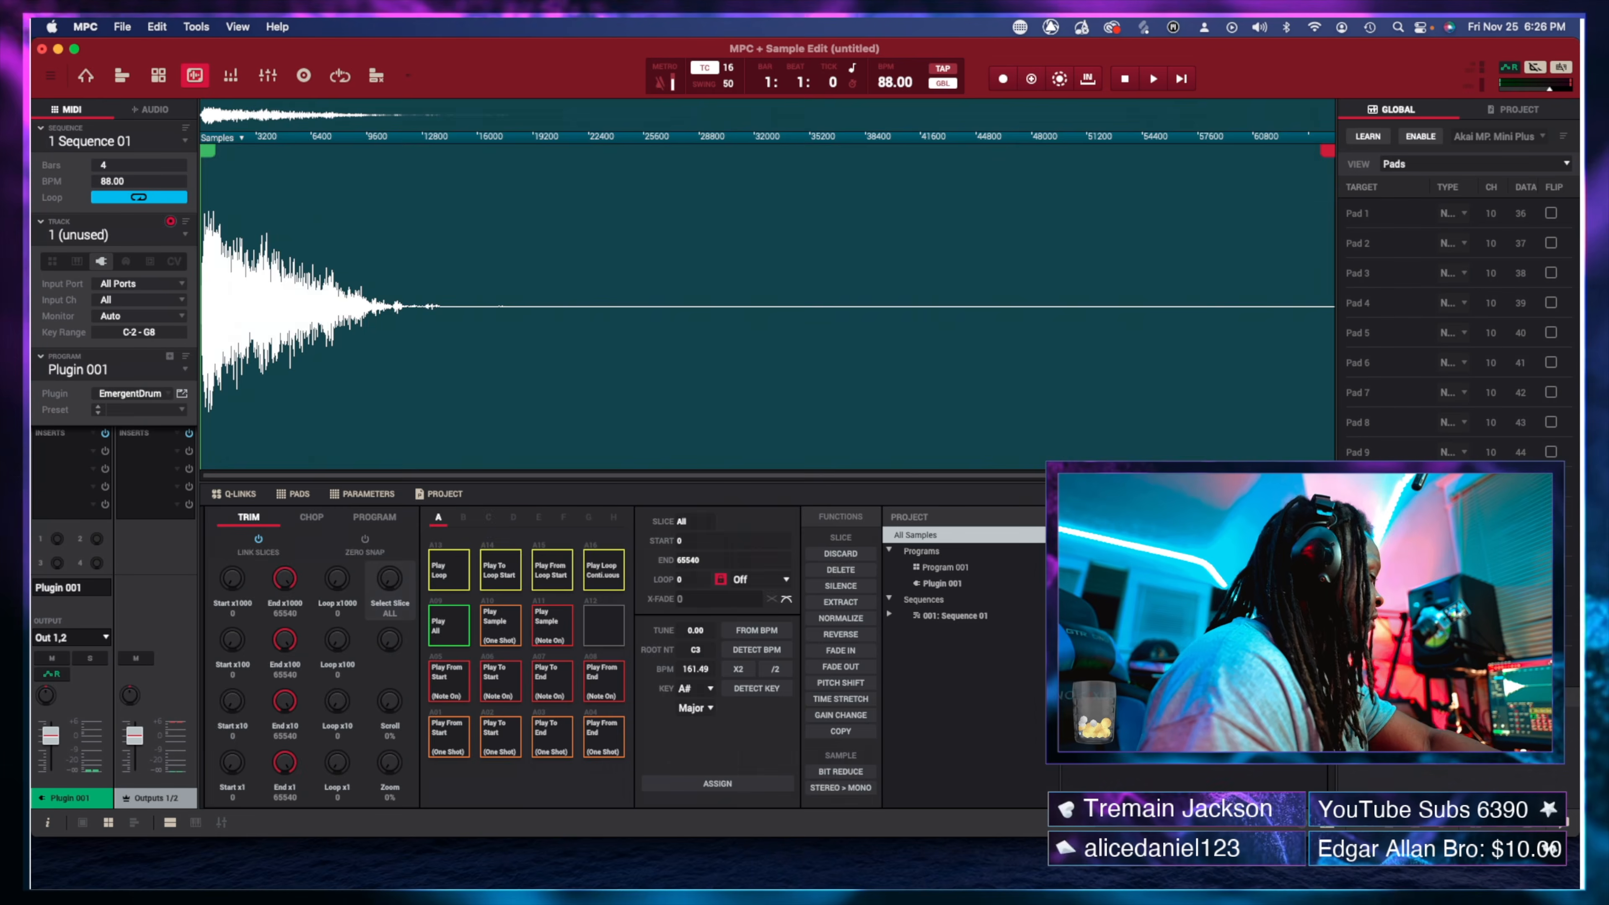
{"action": "key", "text": "Escape"}
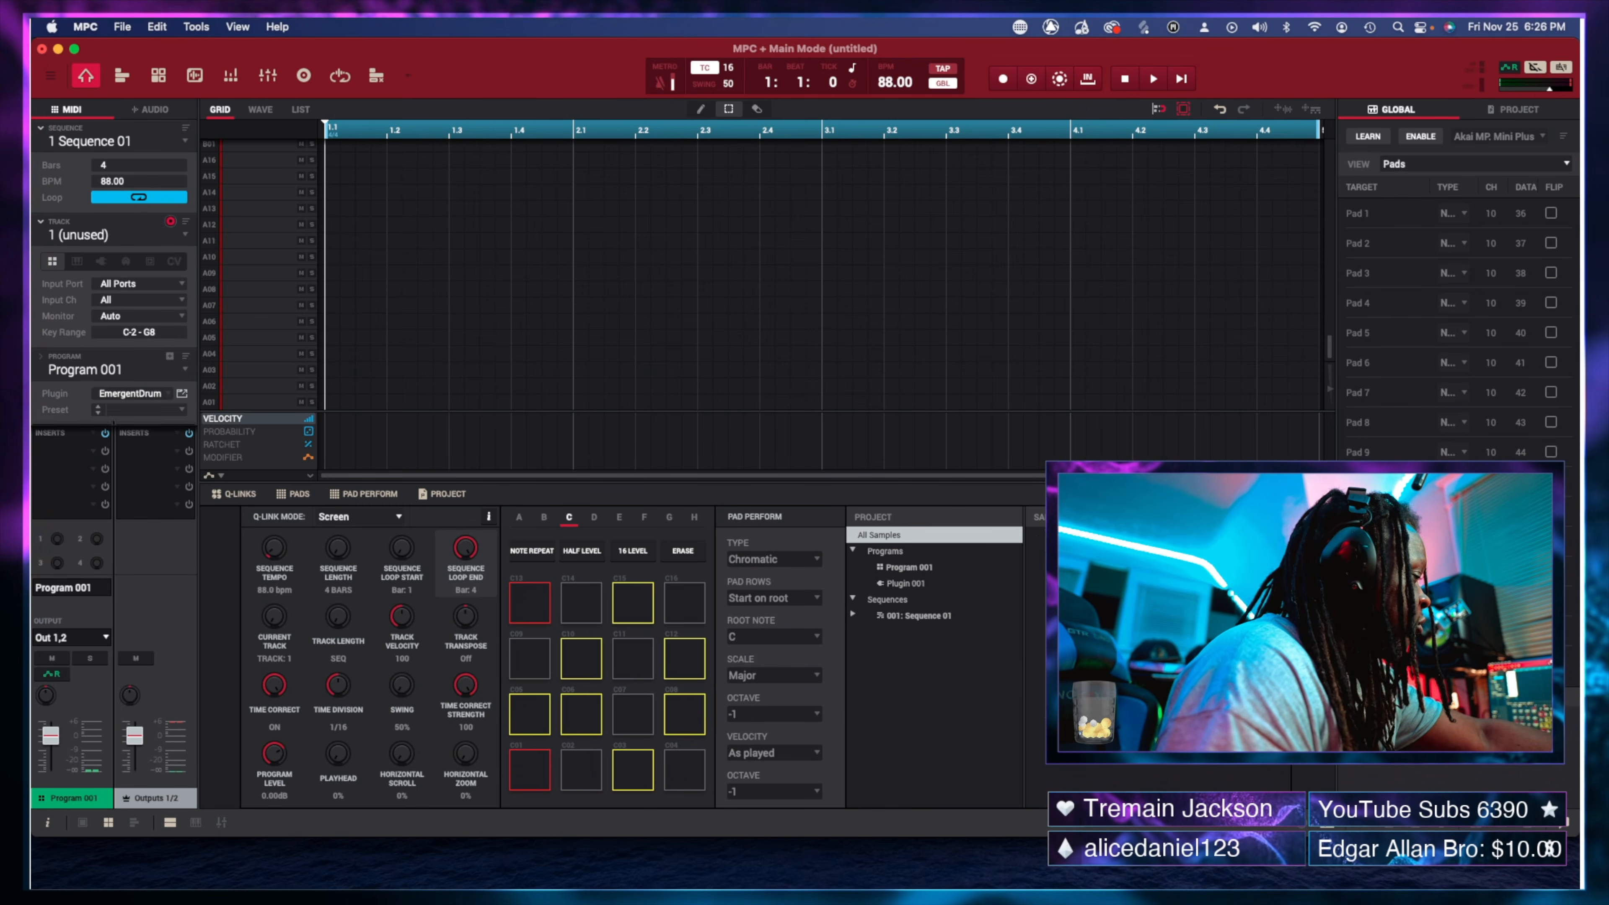